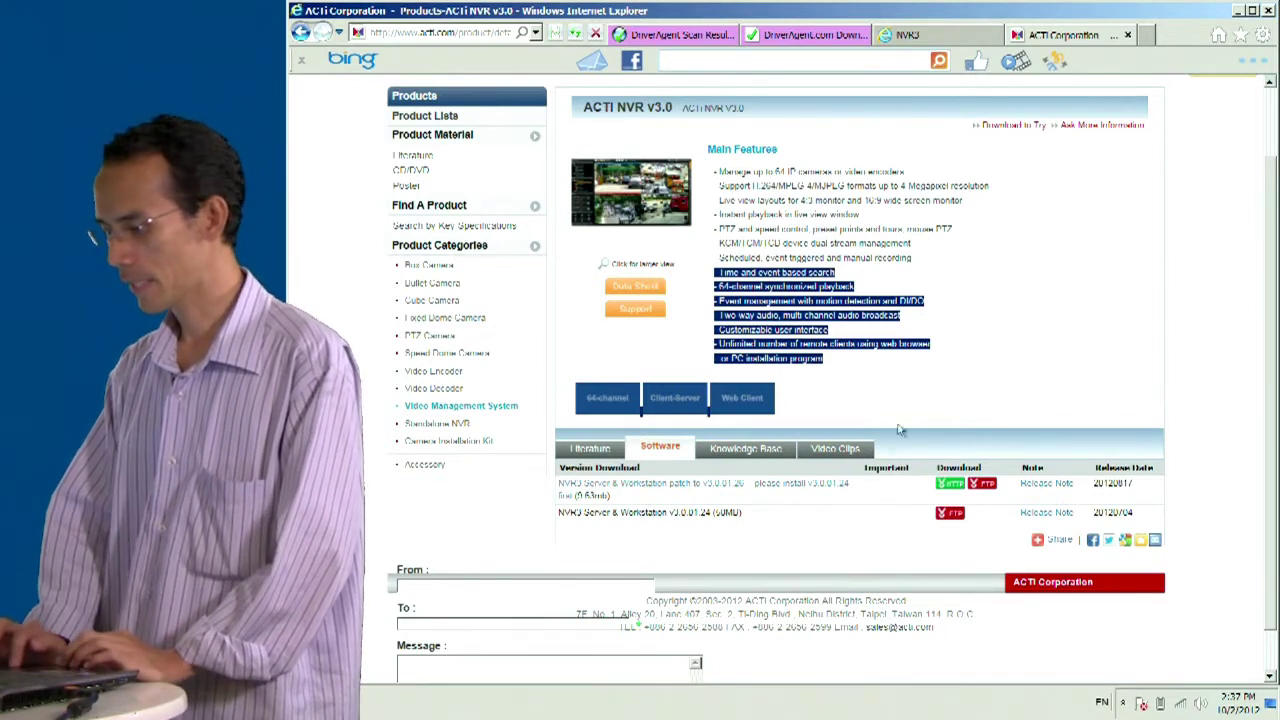
- Start downloading the NVR3 Server & Workstation v3.0.01.26 patch from the ACTi Software tab
left_click(902, 423)
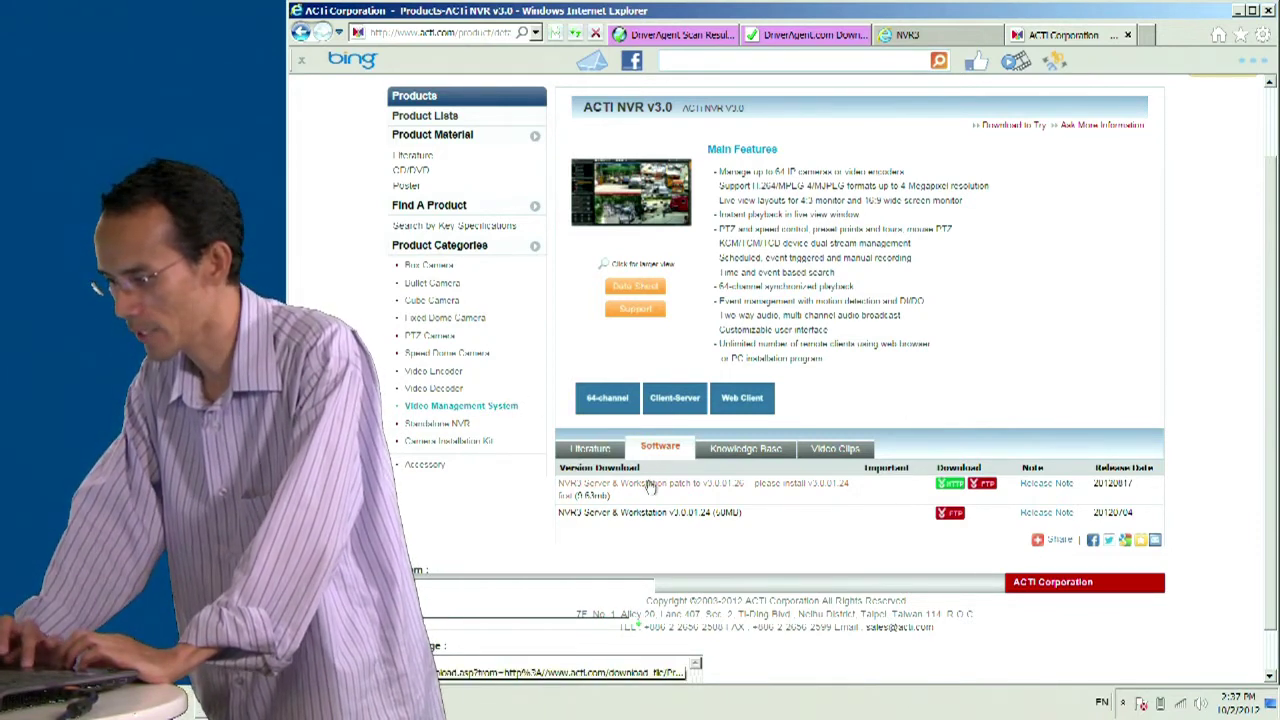
left_click(652, 487)
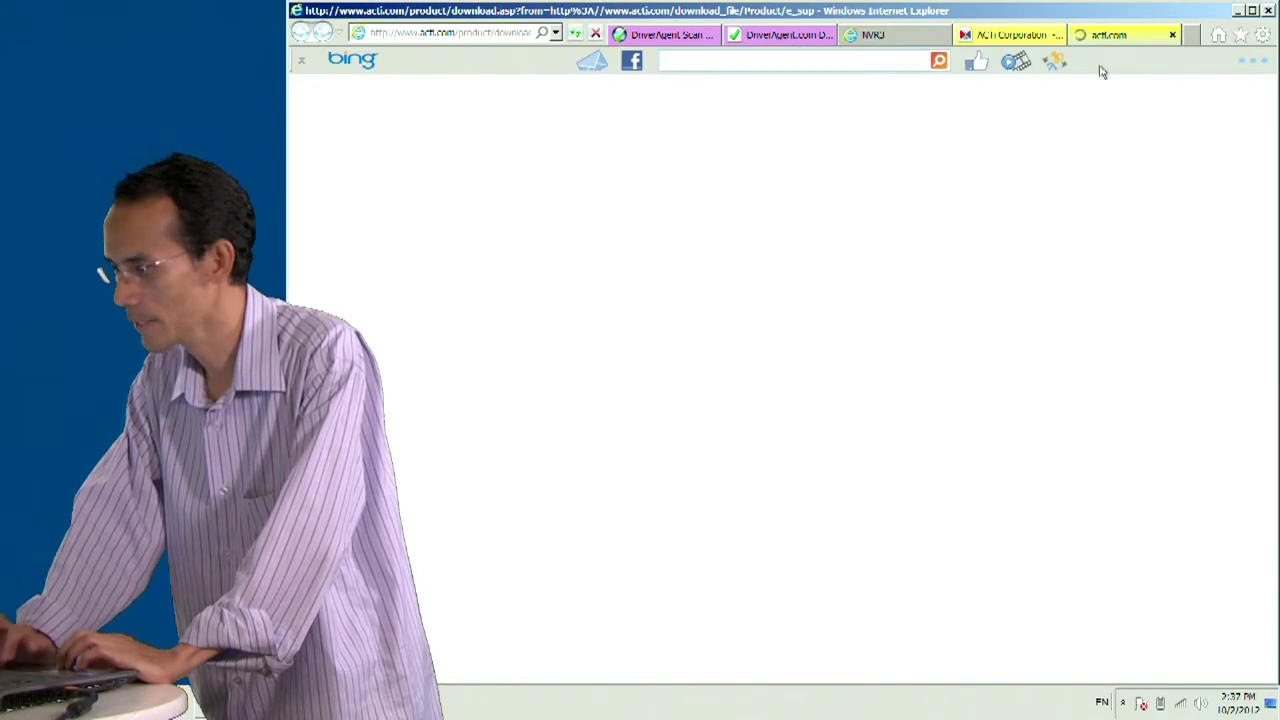
- Browse the ACTi NVR3 Server and Workstation desktop folder with a wider Name column, then minimize it
left_click(1239, 11)
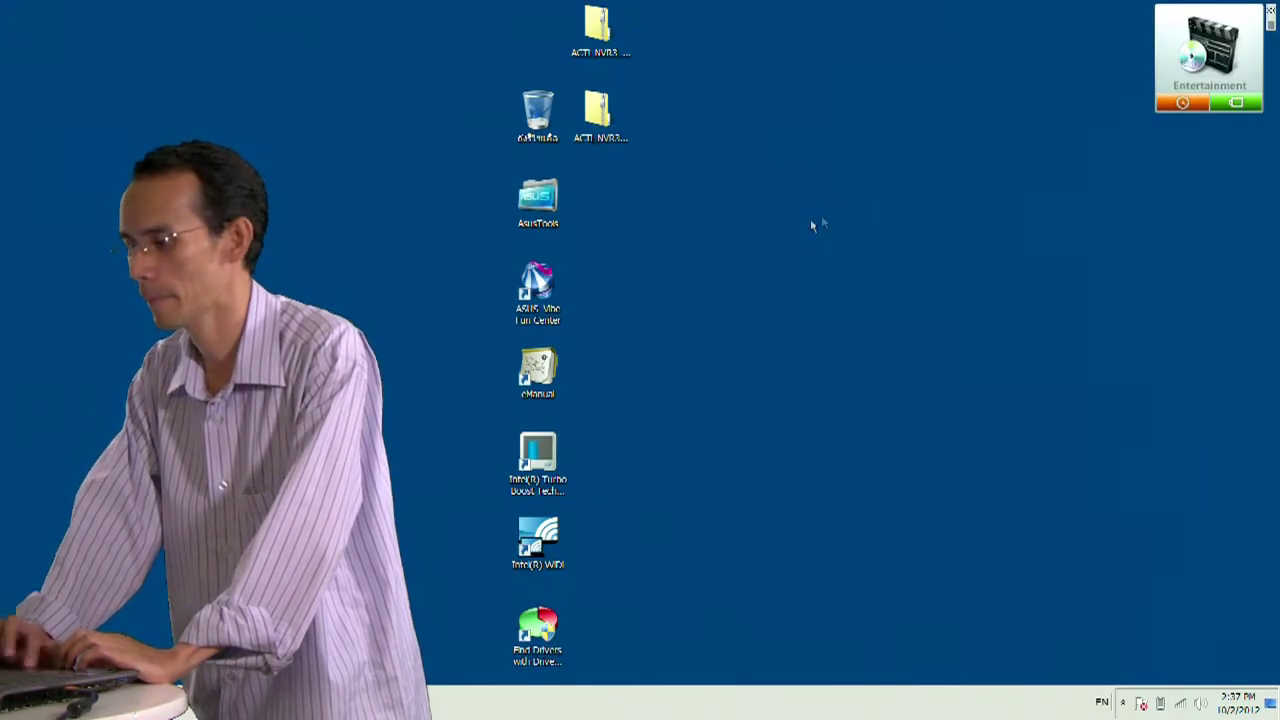
double_click(614, 52)
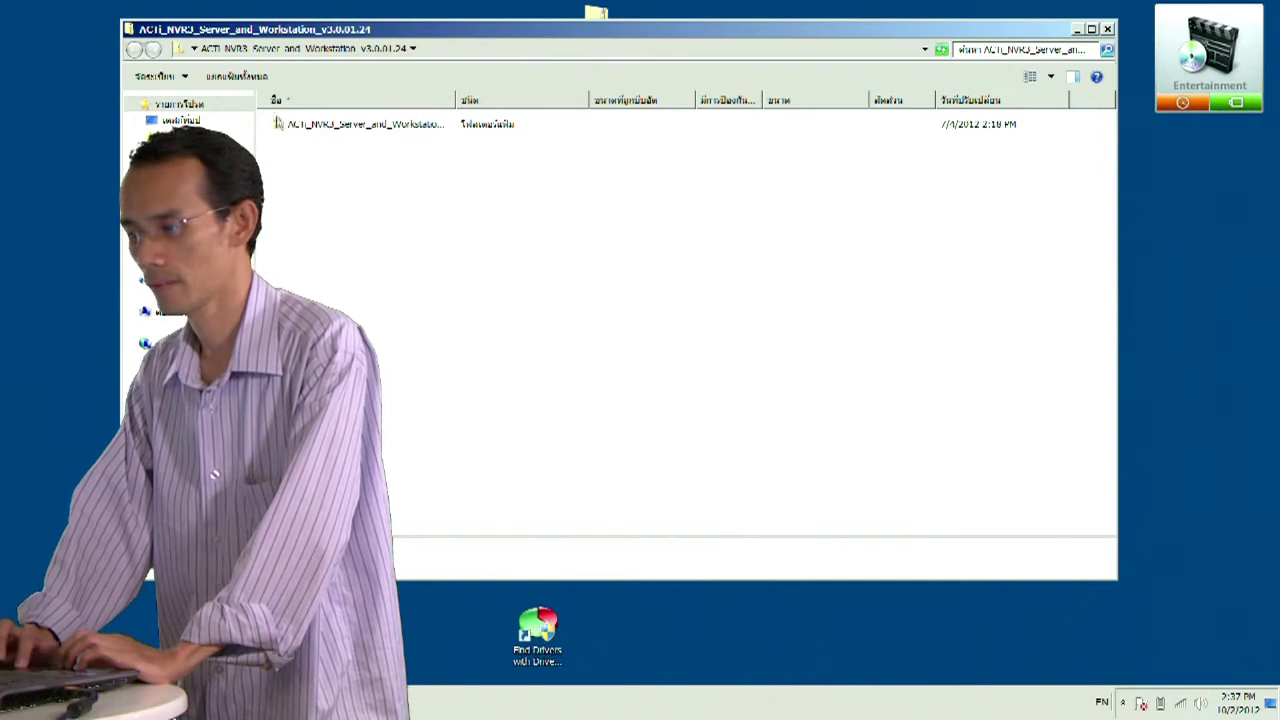
left_click_drag(457, 100, 560, 98)
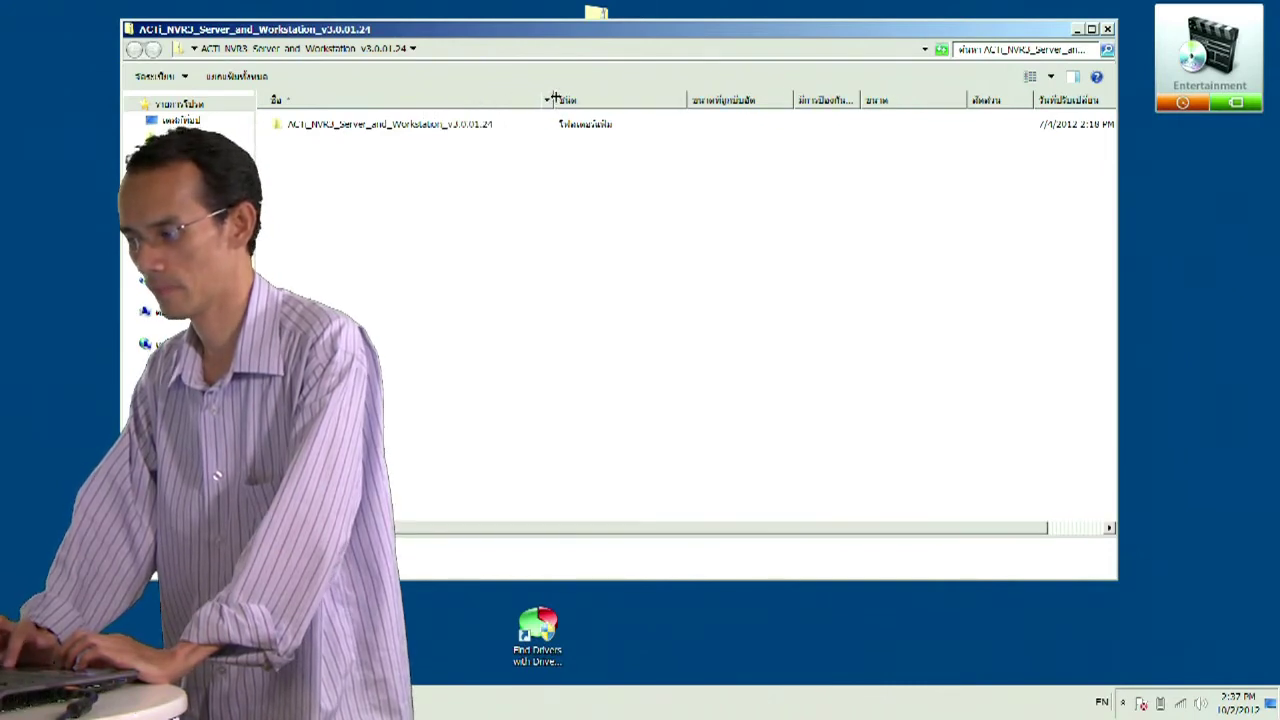
left_click(1076, 30)
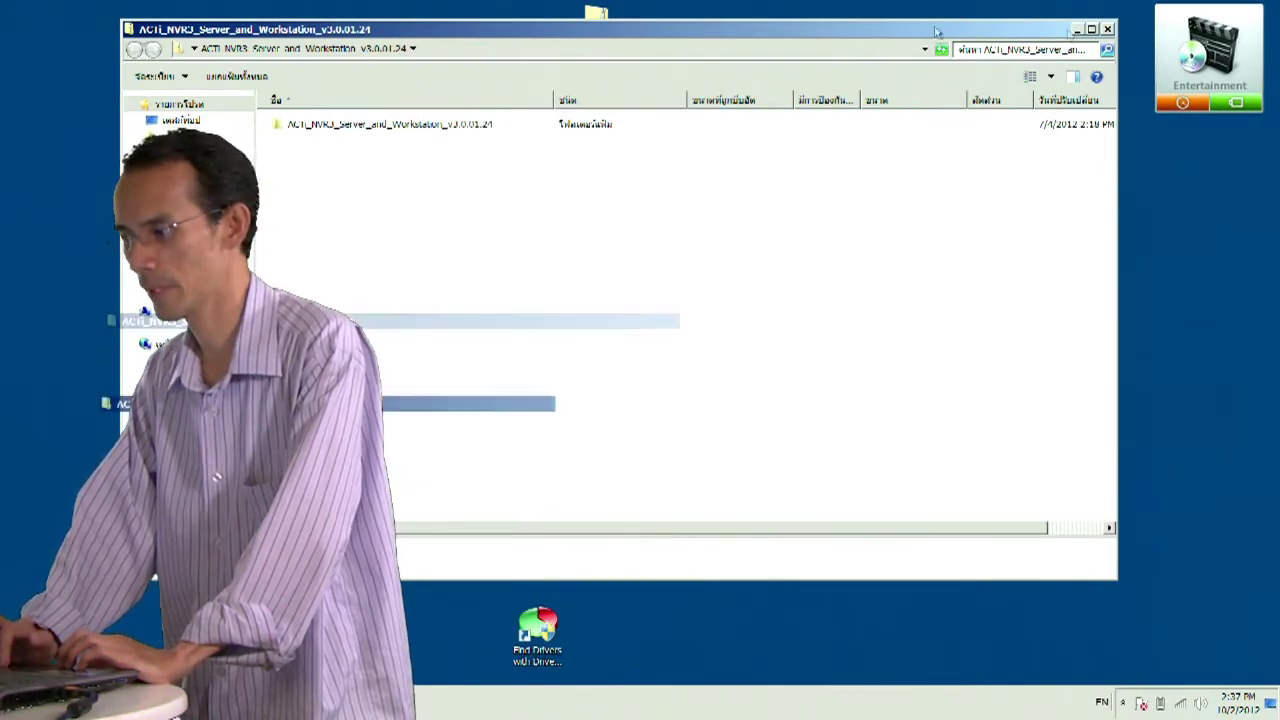
- Browse the ACTi NVR3 v3.0.01.26 Patch folder with a wider Name column, then minimize it
double_click(602, 97)
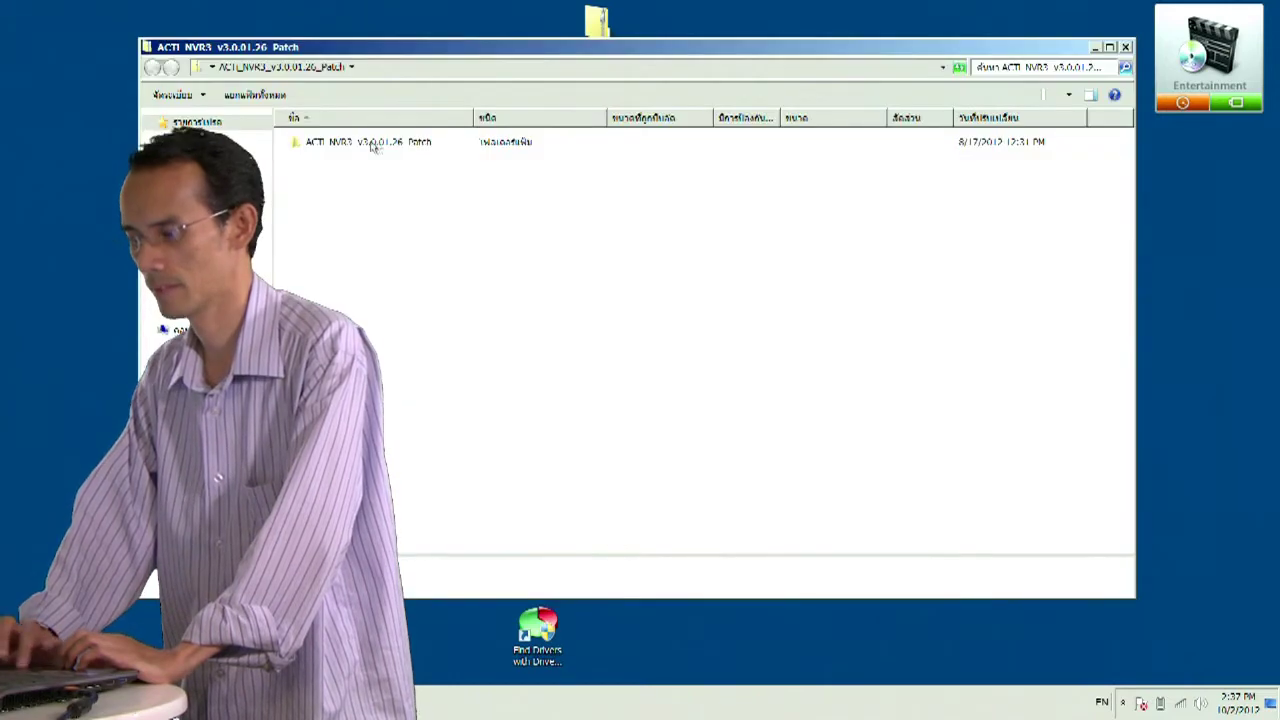
left_click_drag(473, 117, 590, 117)
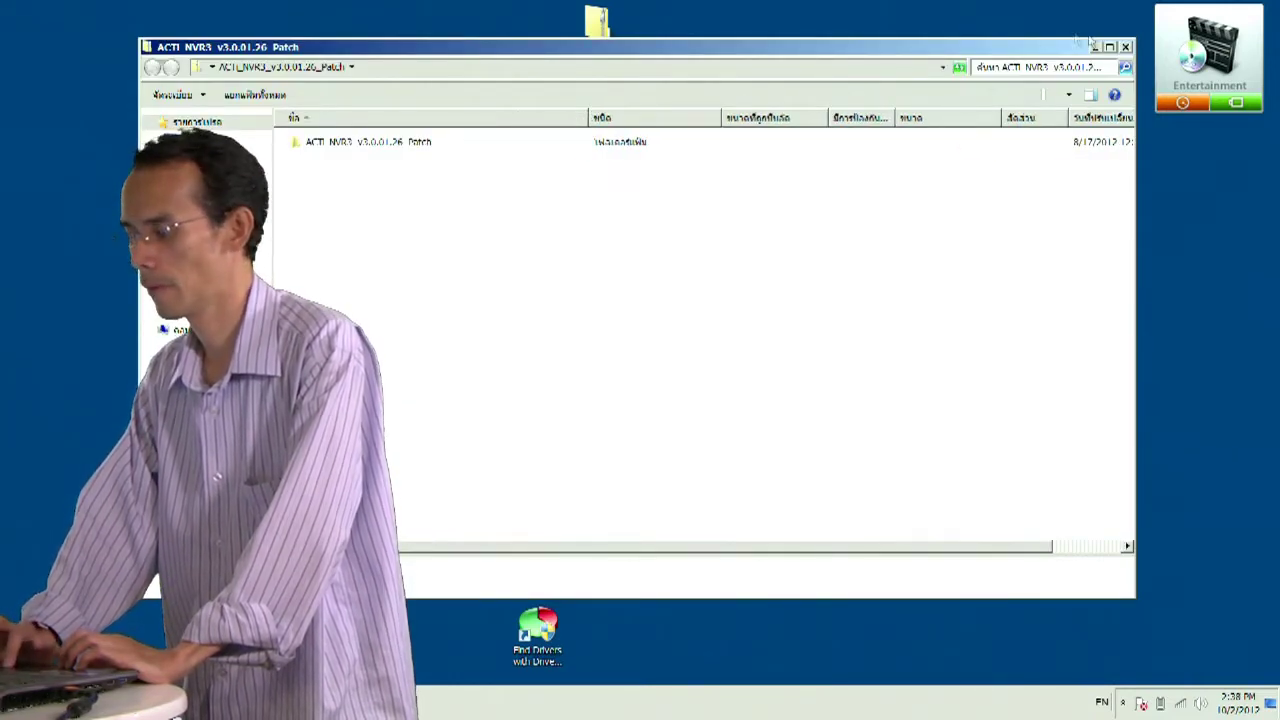
left_click(1094, 47)
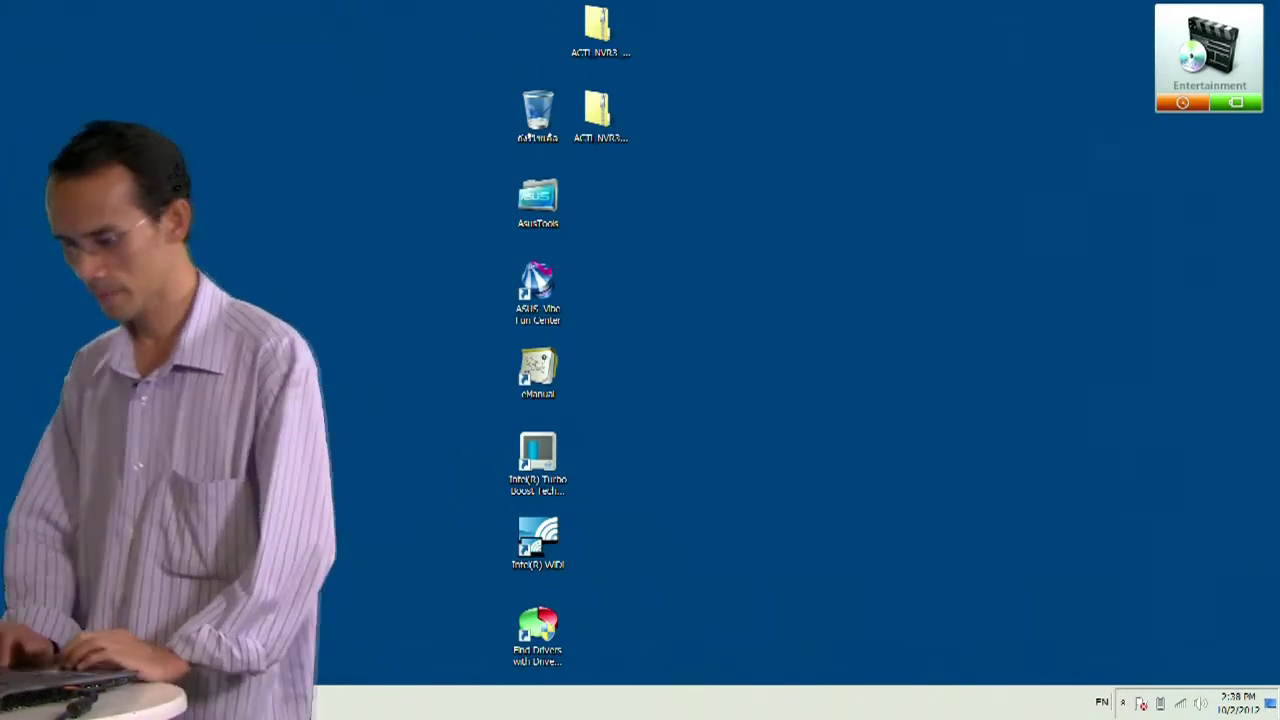
- Search the Control Panel for 'uac'
key("super")
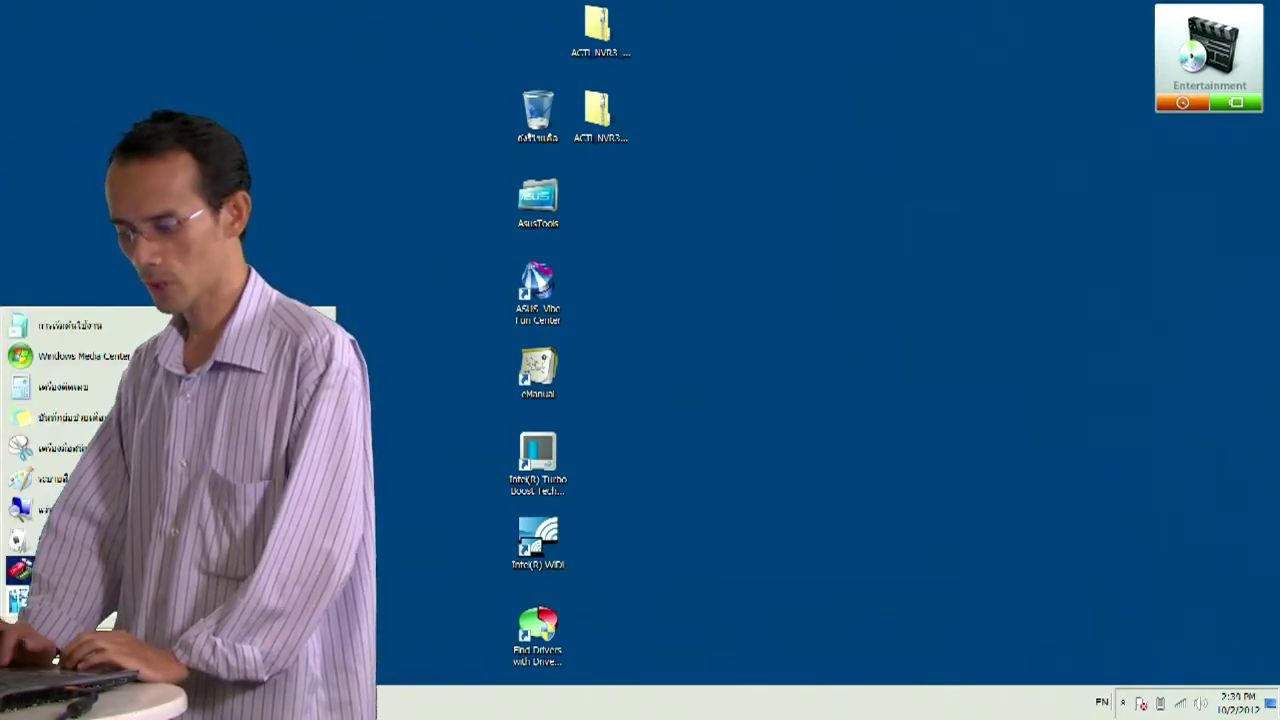
left_click(370, 562)
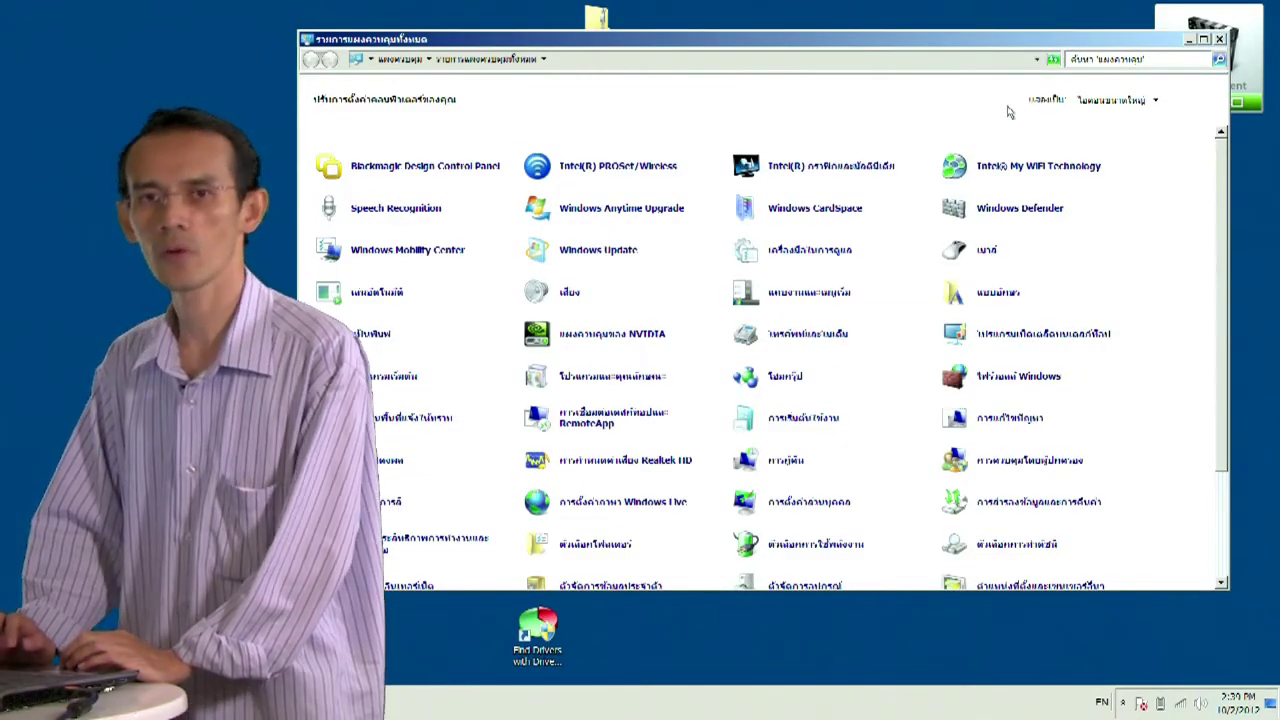
left_click(1119, 59)
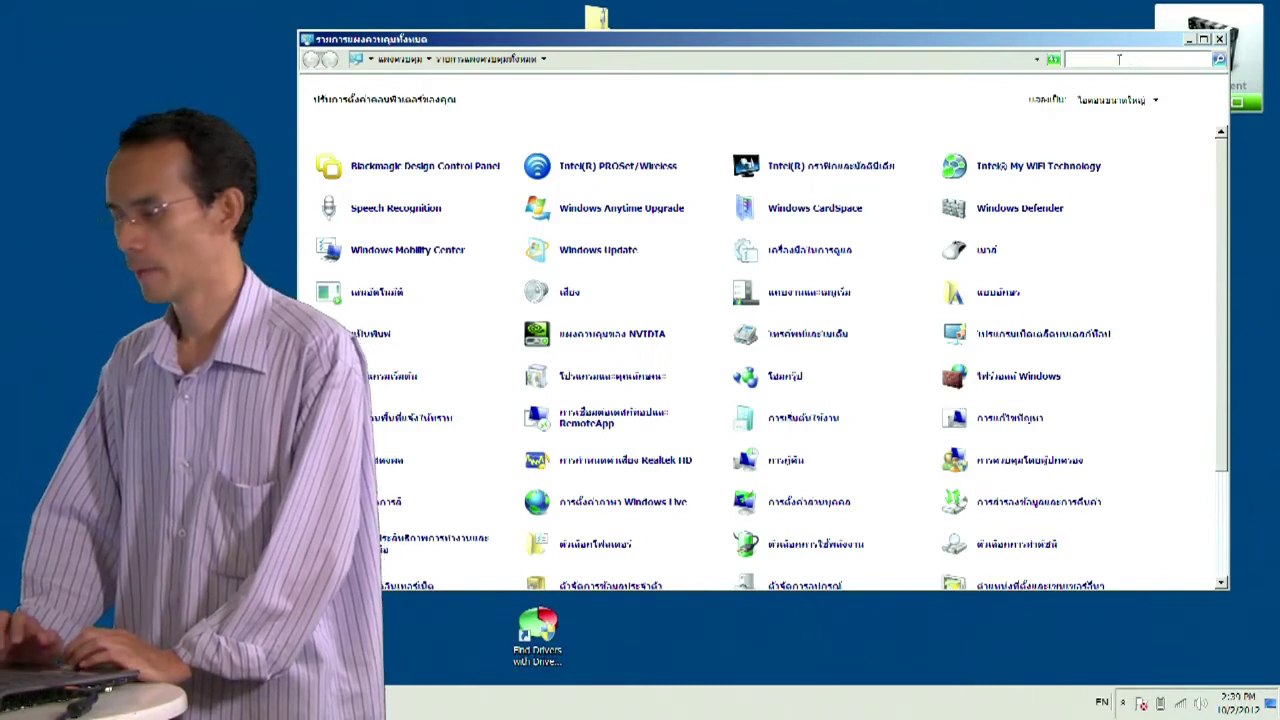
type("u")
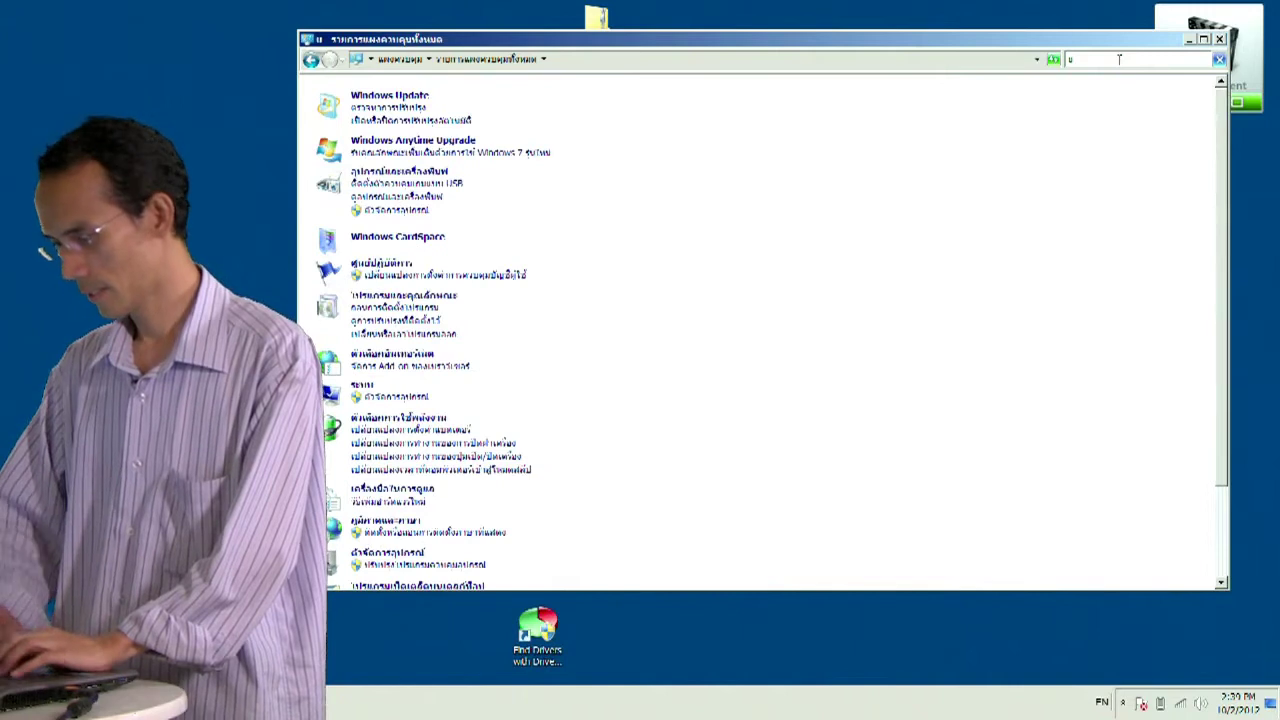
double_click(1112, 60)
type("ua")
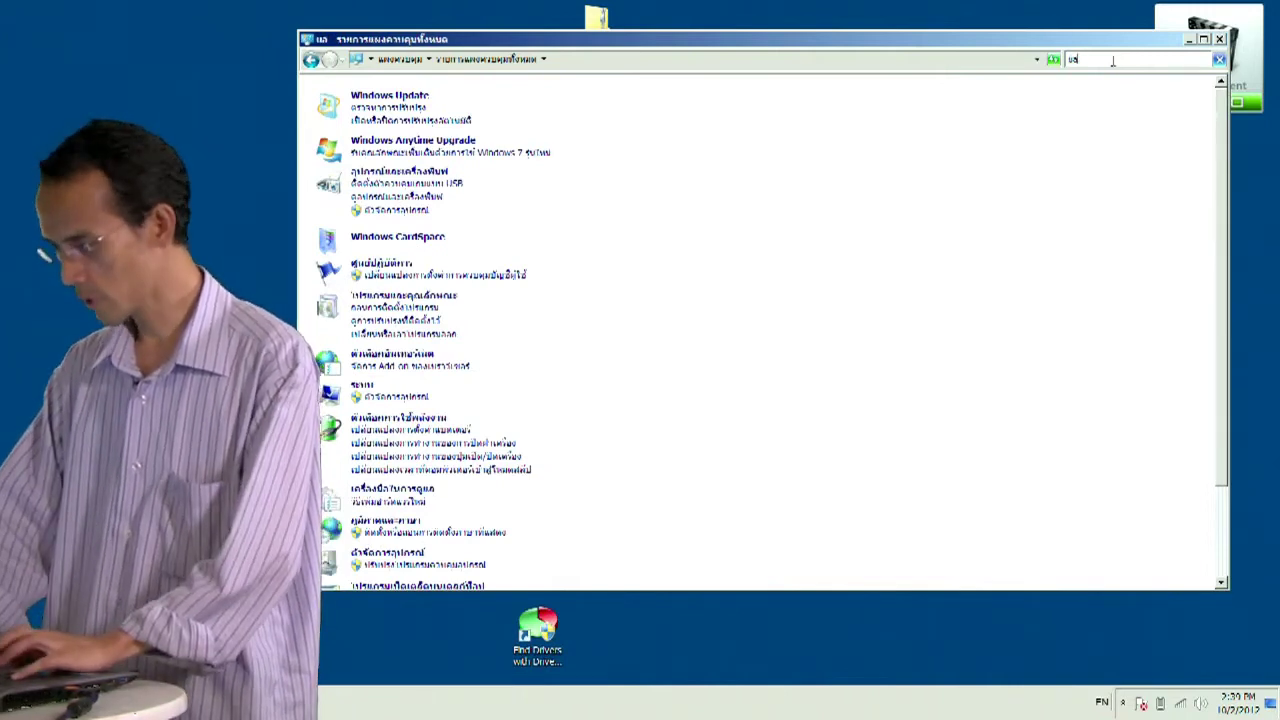
type("c")
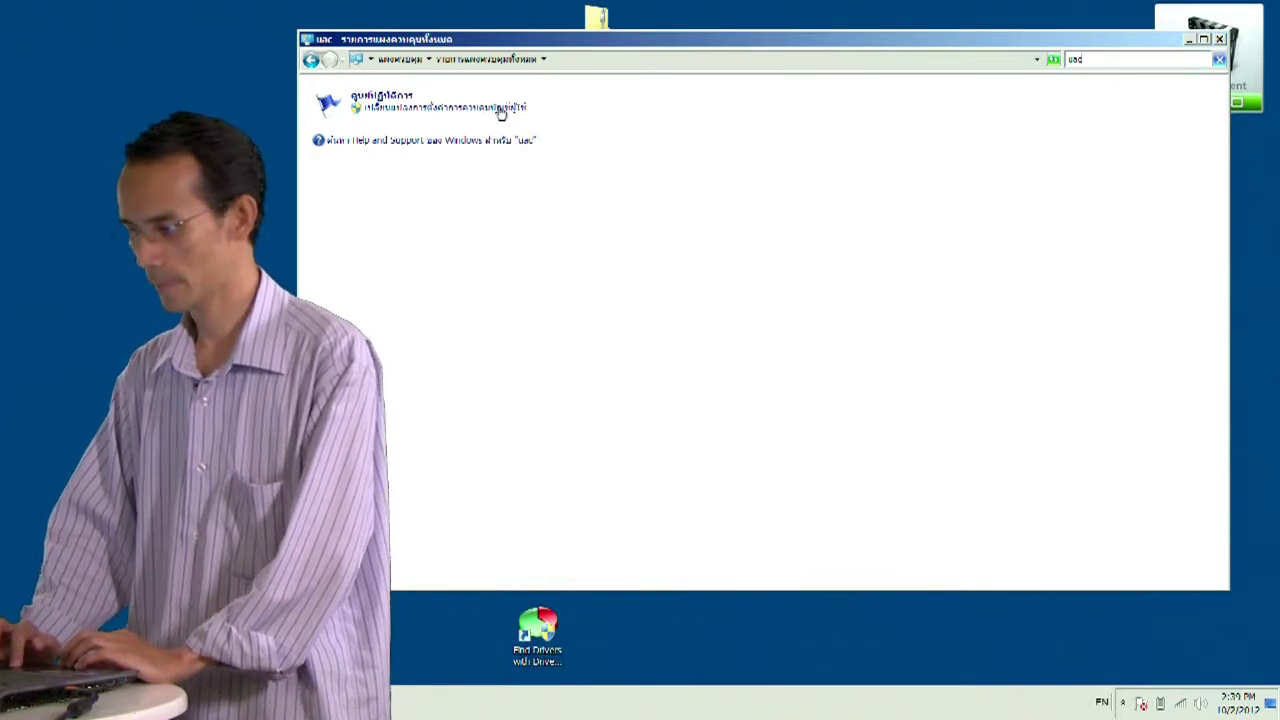
- Set User Account Control to Never notify and confirm the change
left_click(467, 110)
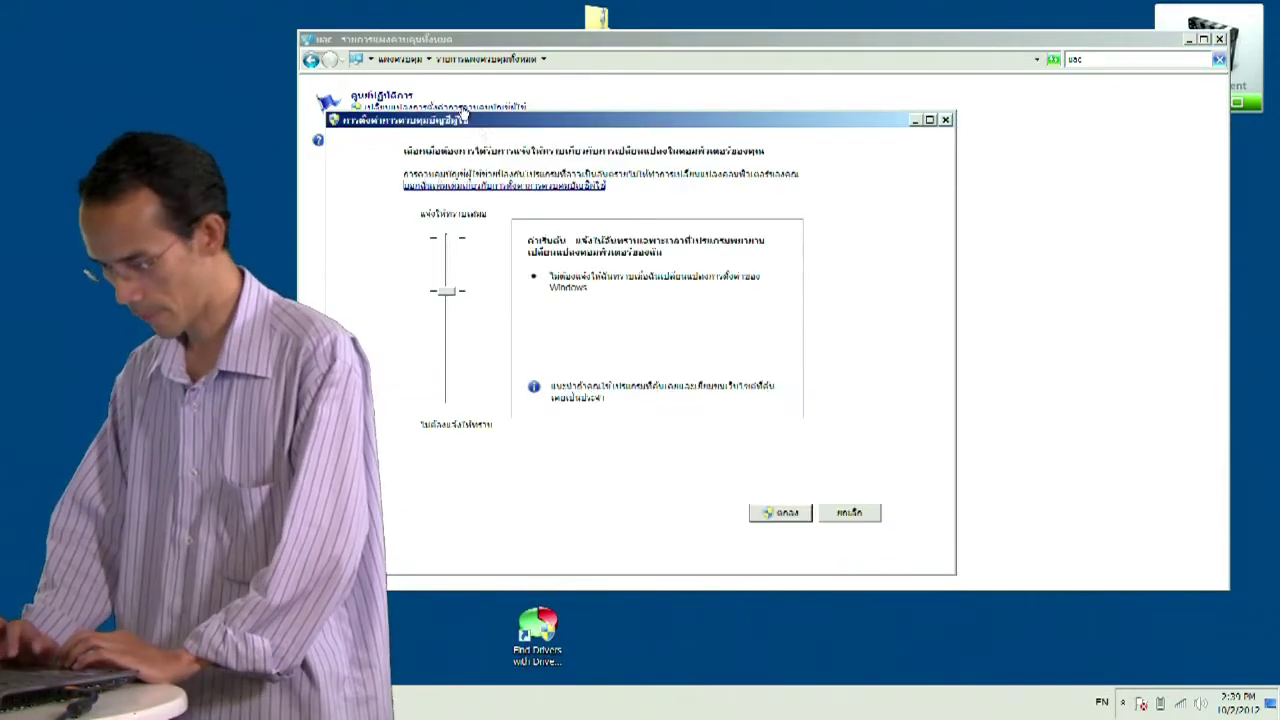
left_click_drag(446, 292, 443, 391)
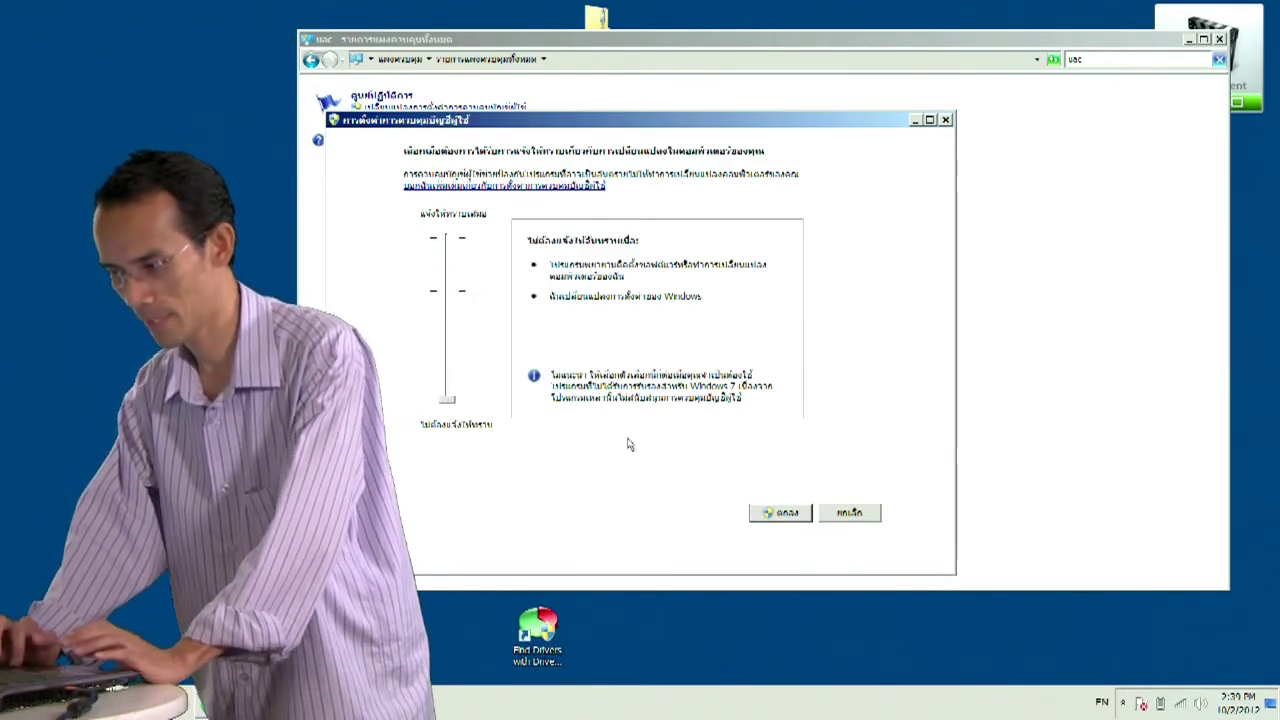
left_click(772, 518)
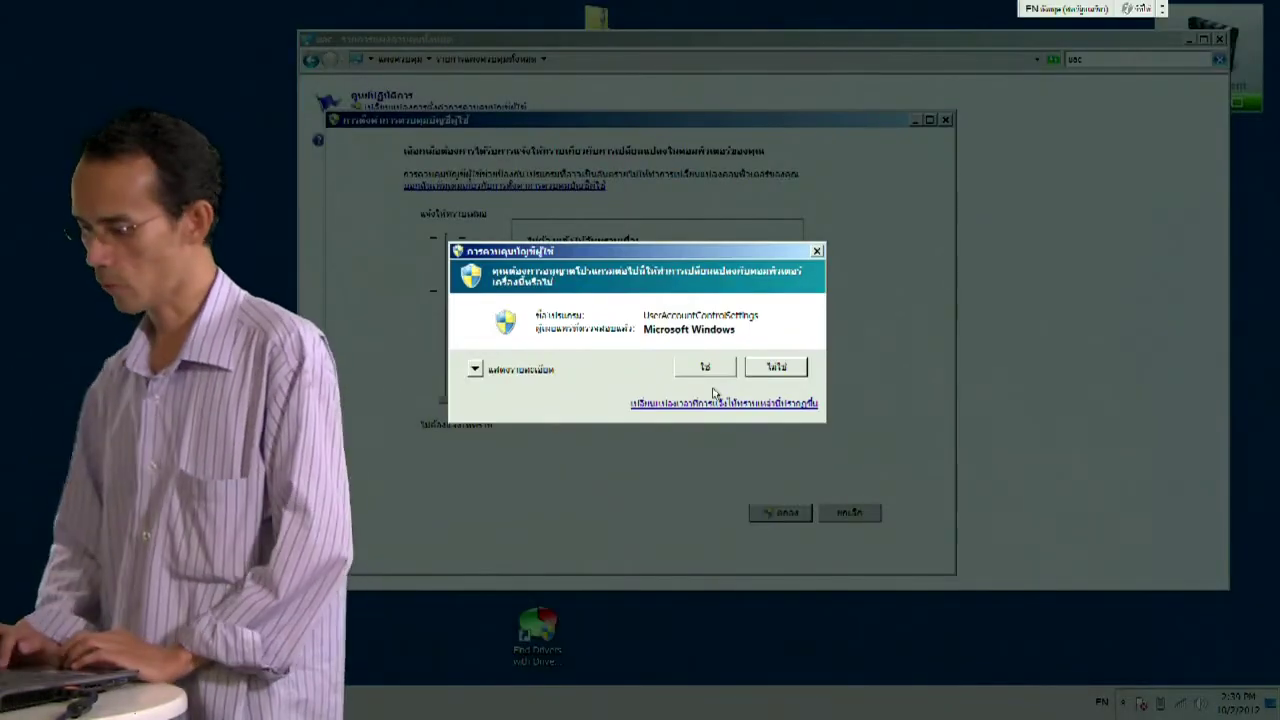
left_click(701, 367)
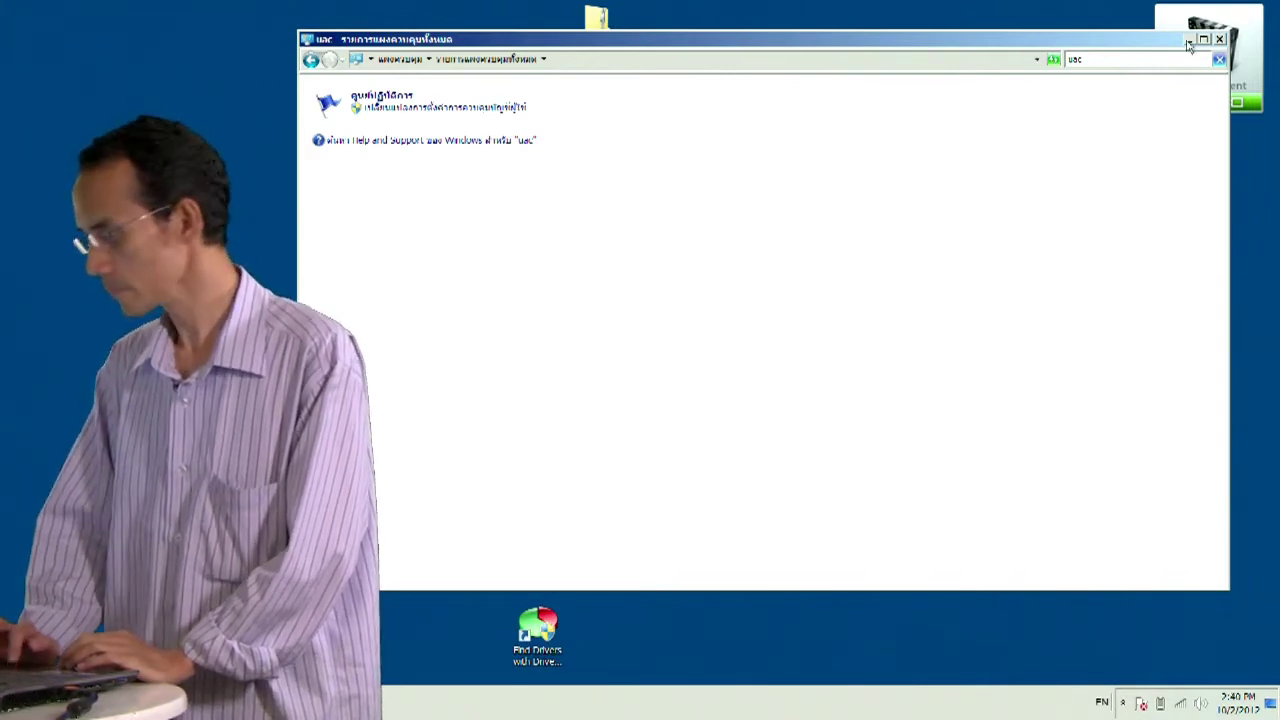
- Close Control Panel and open the compressed installer in the ACTi_NVR_Server folder
key("alt+F4")
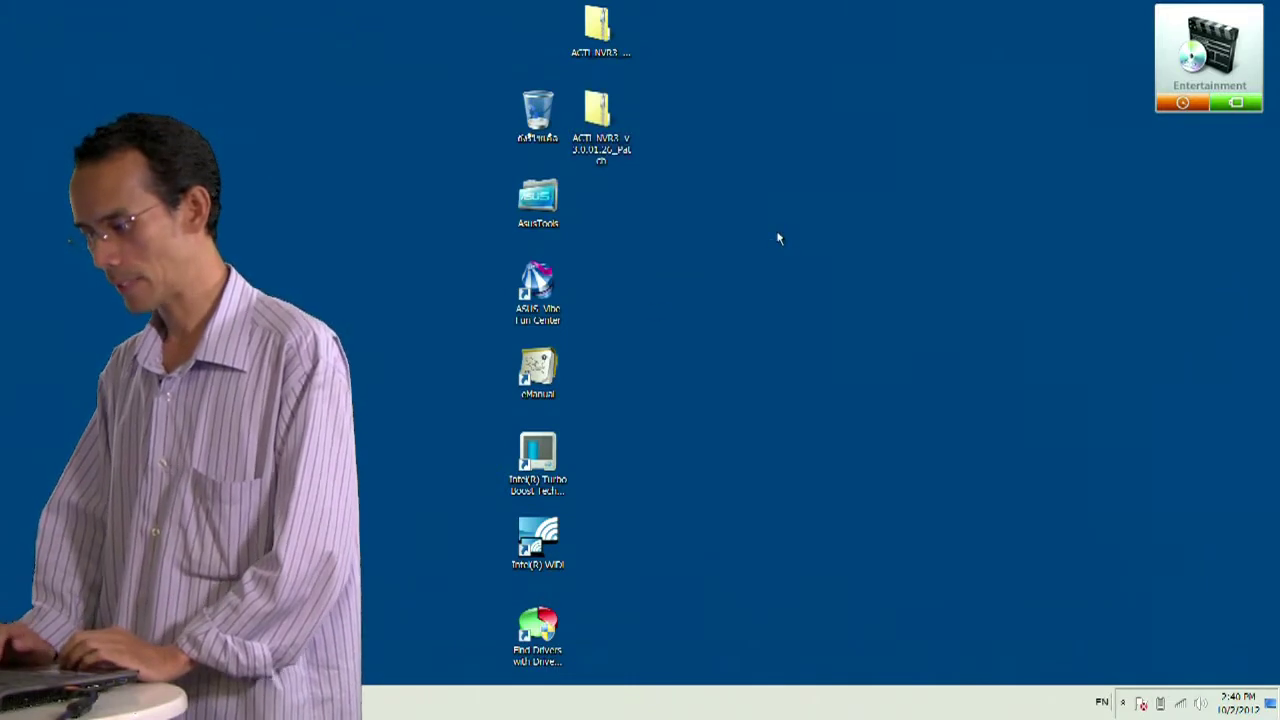
double_click(600, 40)
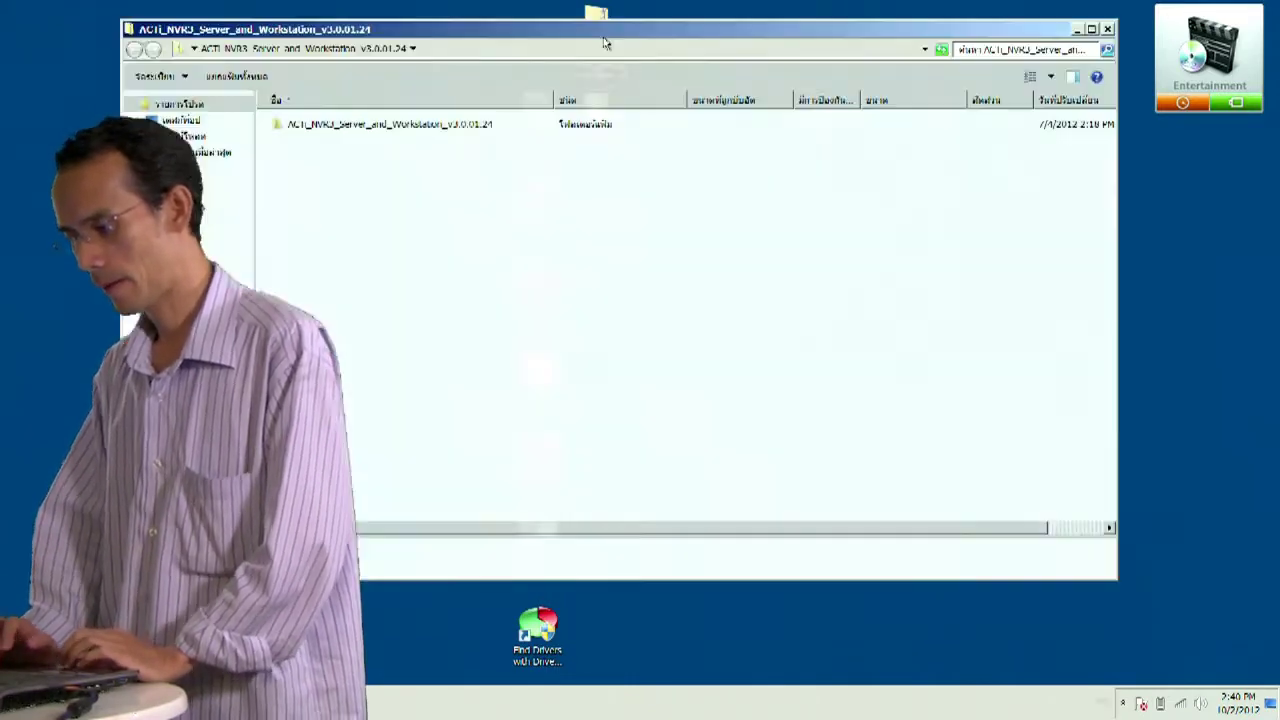
double_click(403, 124)
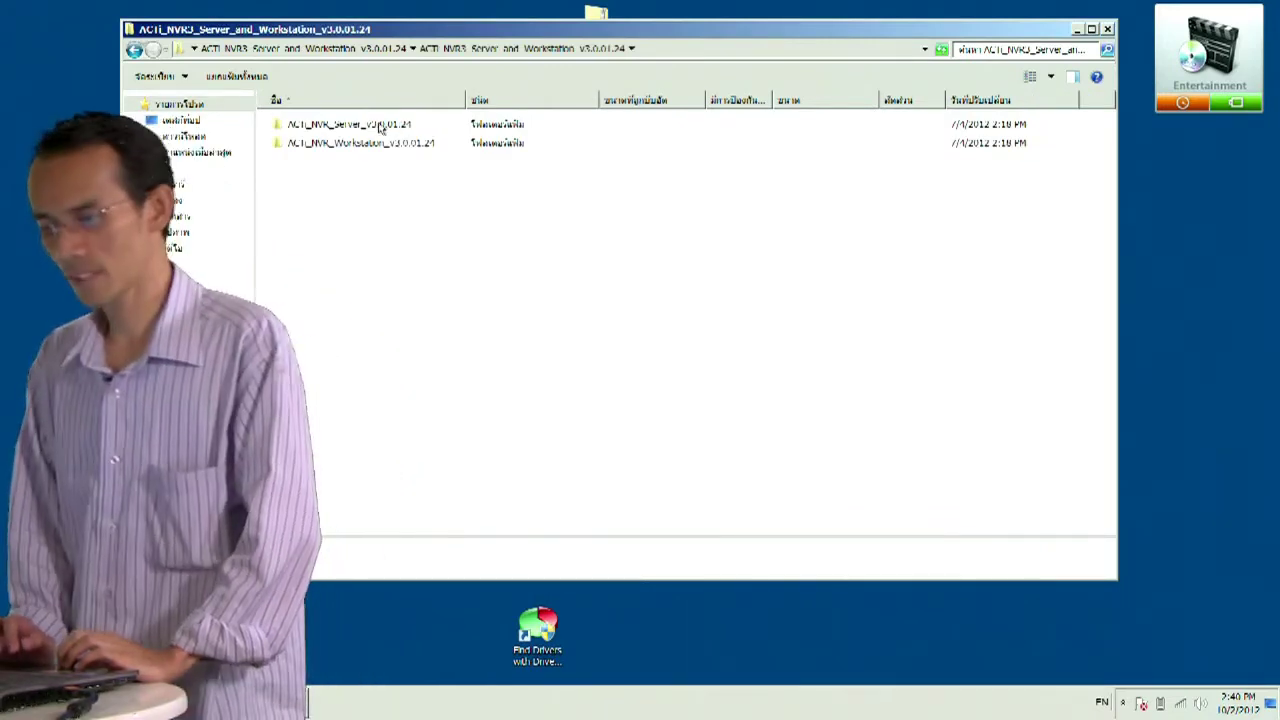
double_click(380, 126)
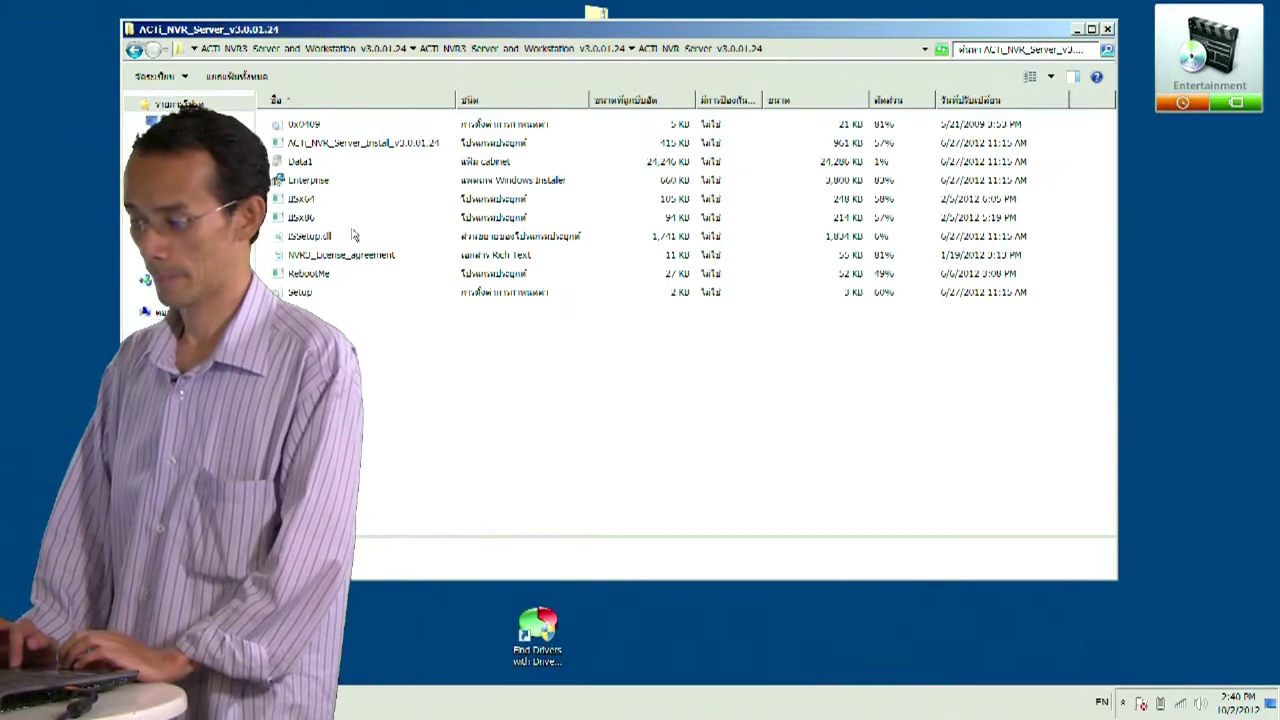
left_click(338, 145)
double_click(338, 145)
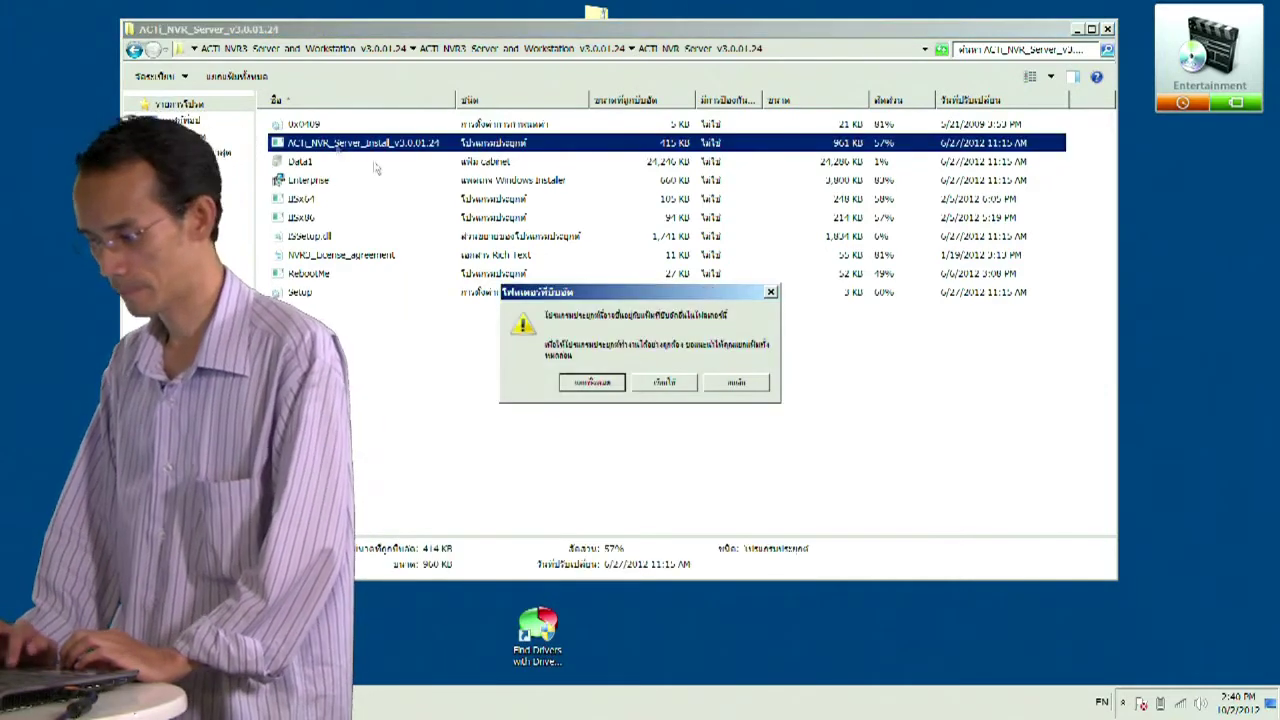
- Extract the installer package to the desktop and open the extracted NVR Server folder
left_click(591, 383)
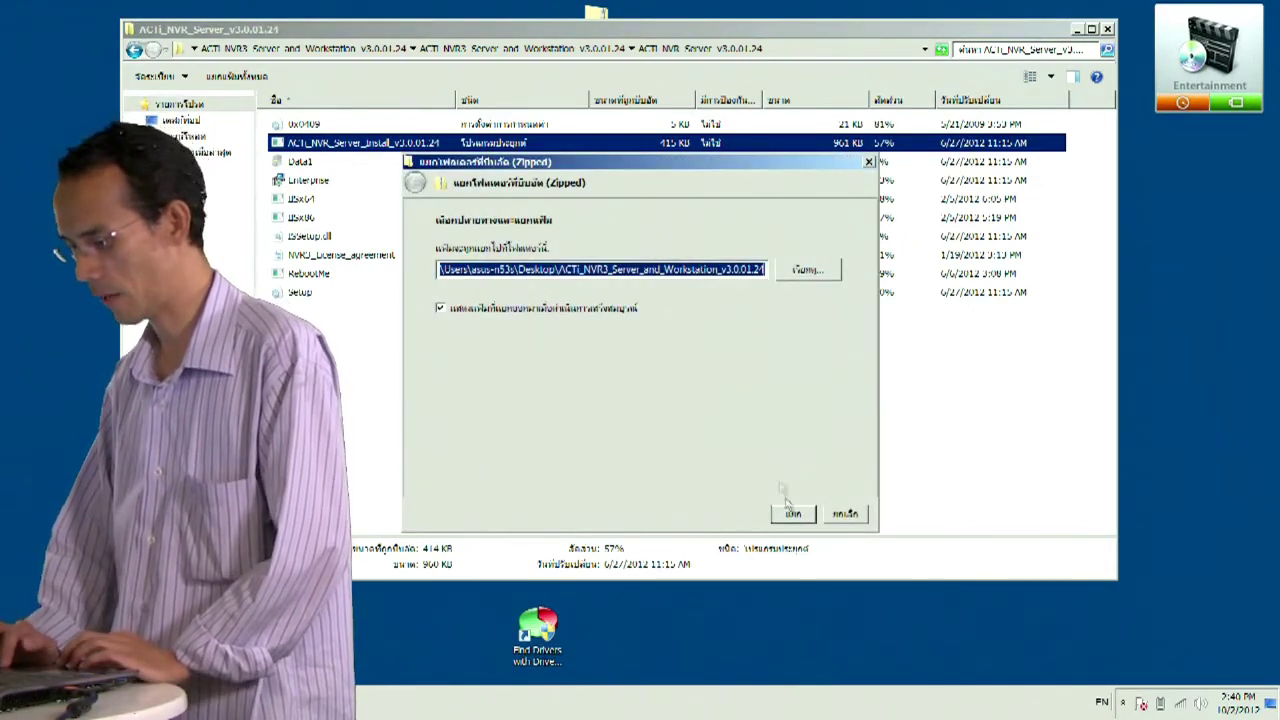
left_click(792, 514)
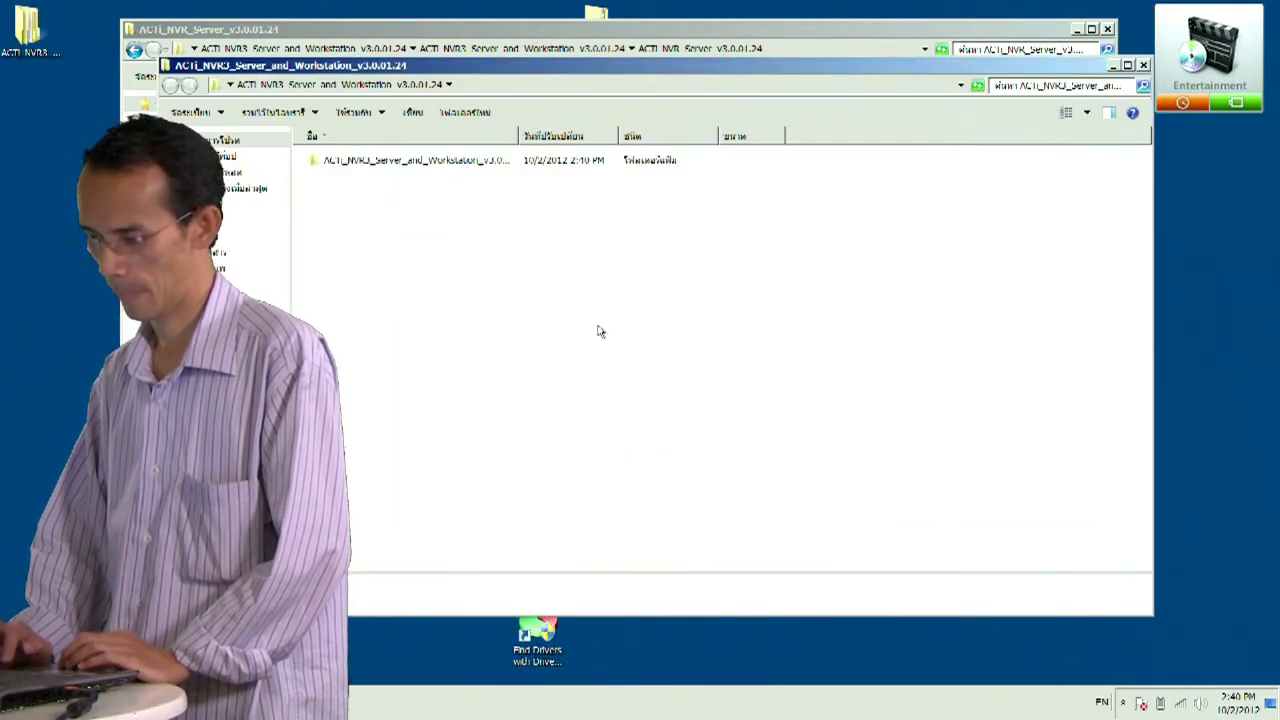
double_click(451, 162)
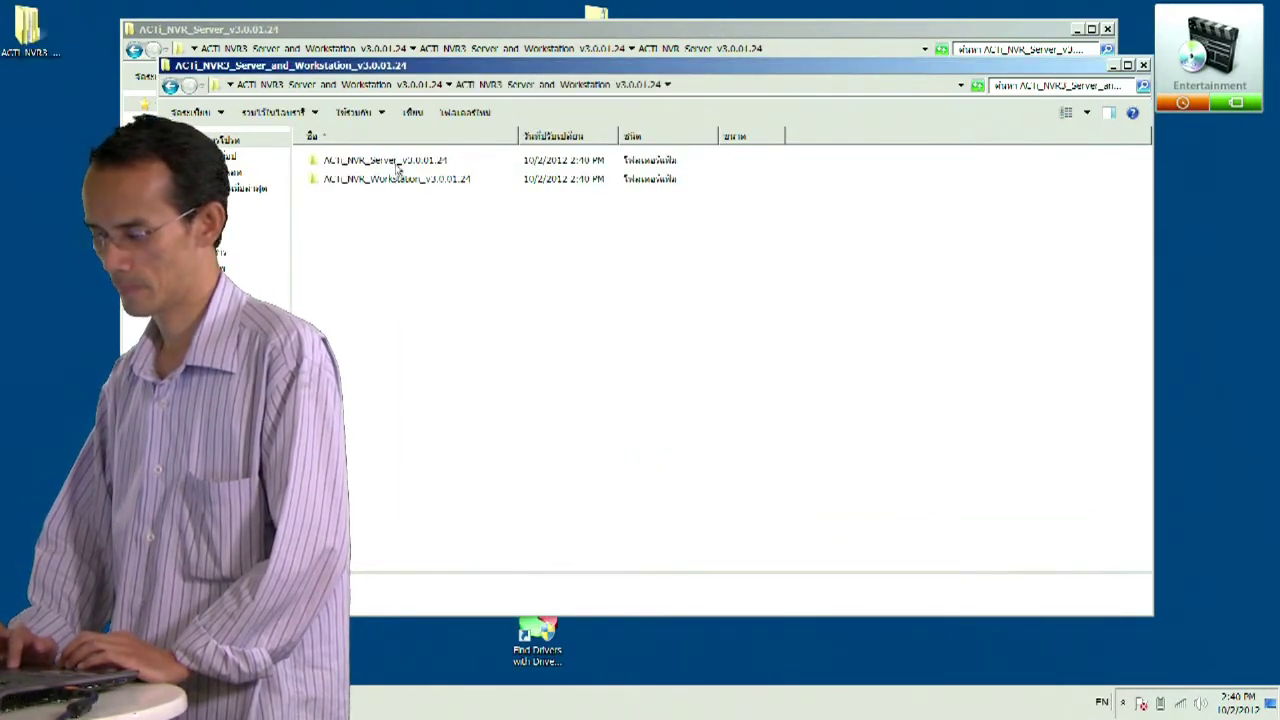
double_click(394, 162)
left_click(357, 180)
- Launch ACTi_NVR_Server_Install and accept the license agreement terms
double_click(357, 180)
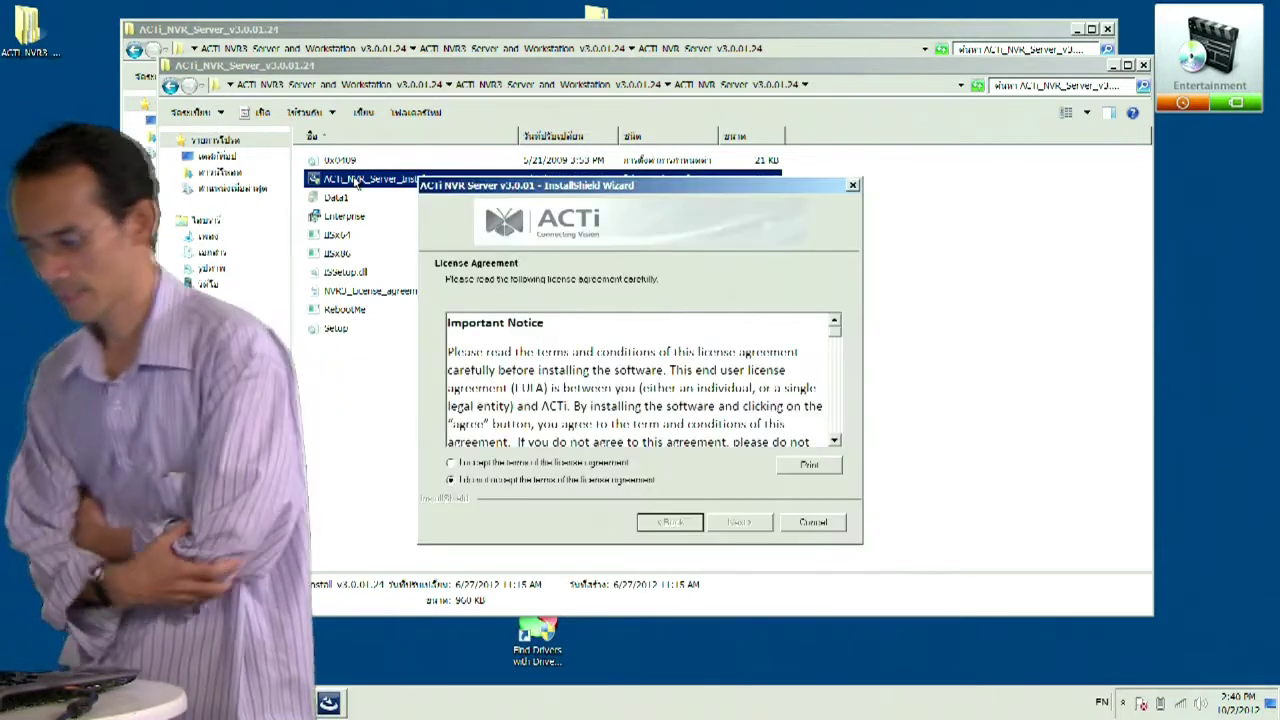
left_click(450, 463)
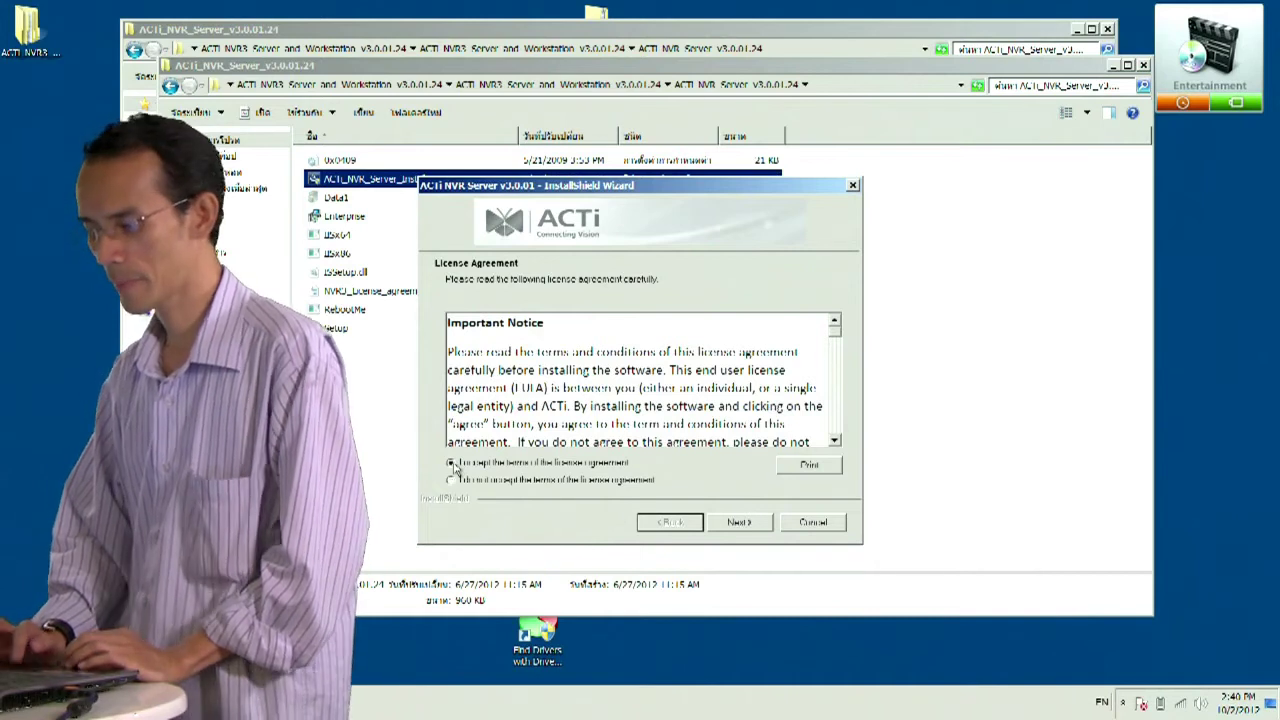
left_click(739, 522)
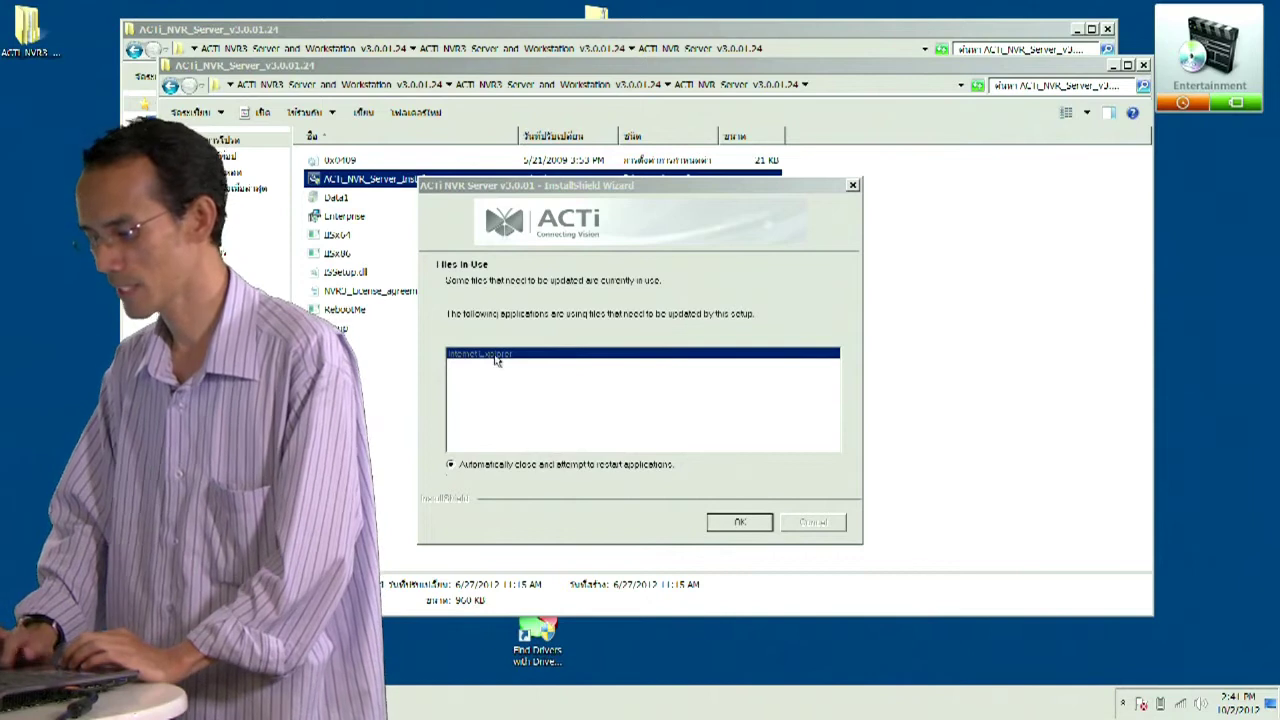
- Let the installer close in-use applications, keep the Complete setup type, and install
left_click(722, 526)
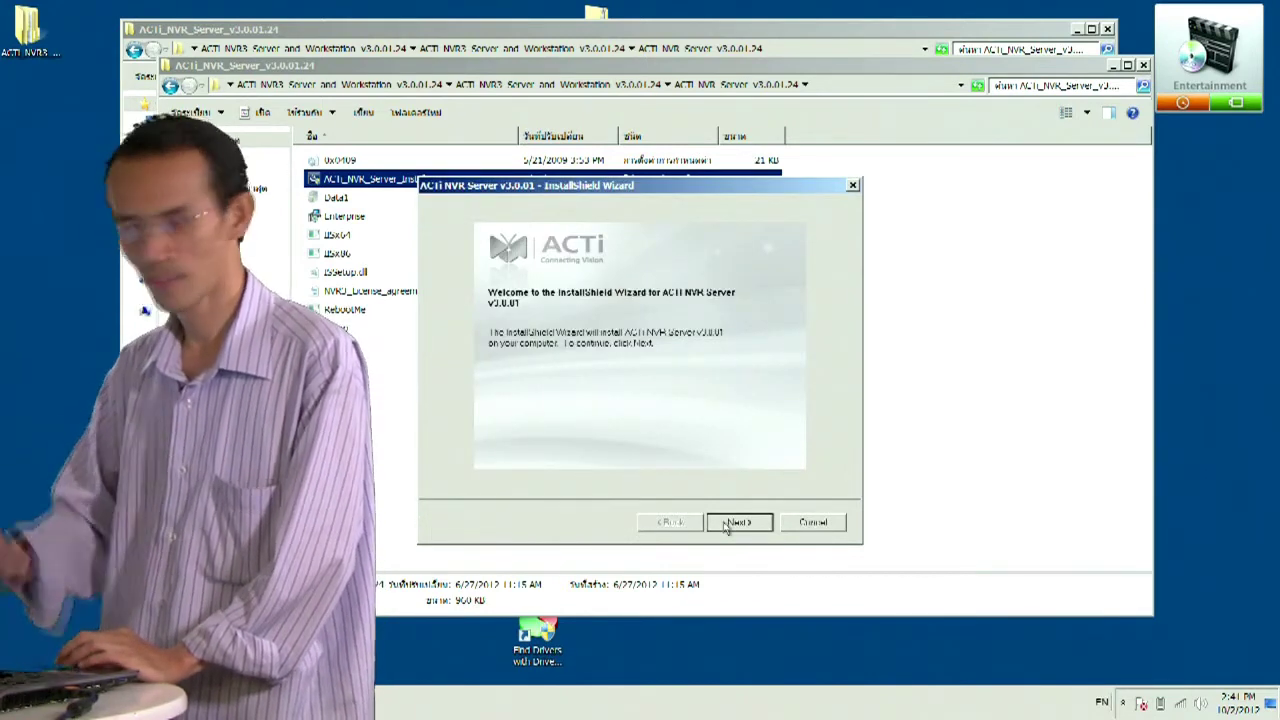
left_click(740, 524)
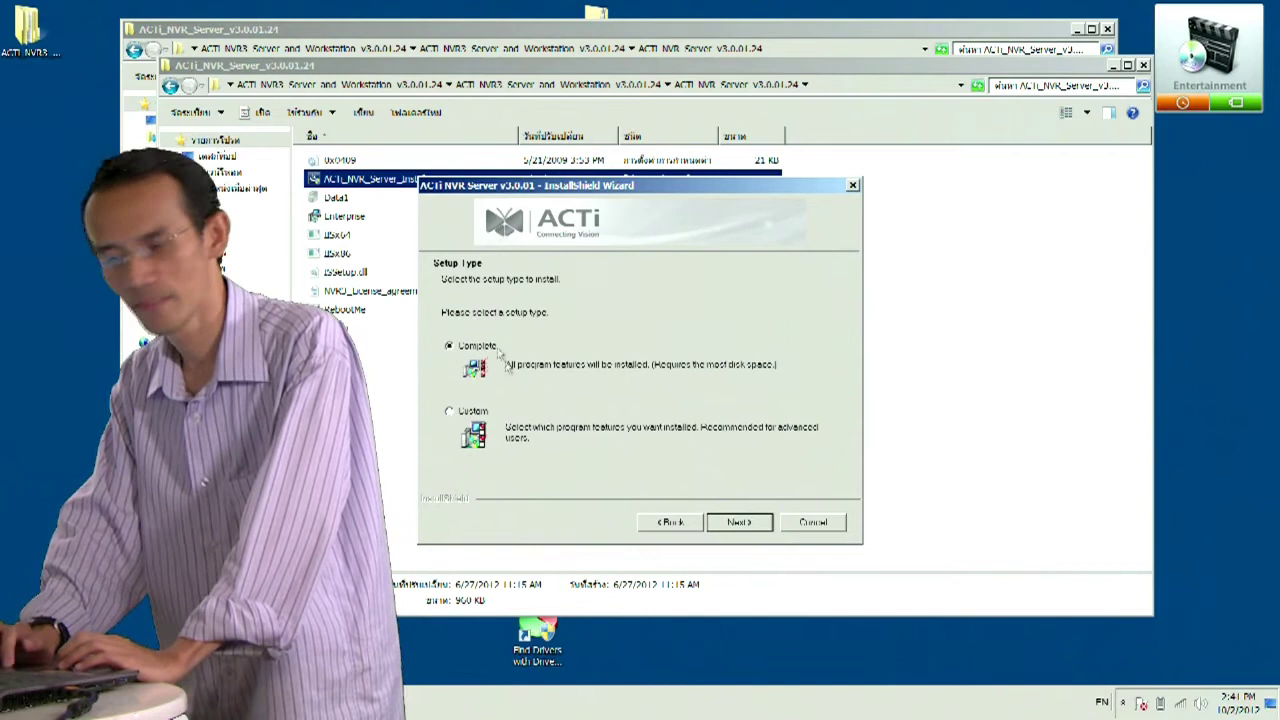
left_click(738, 523)
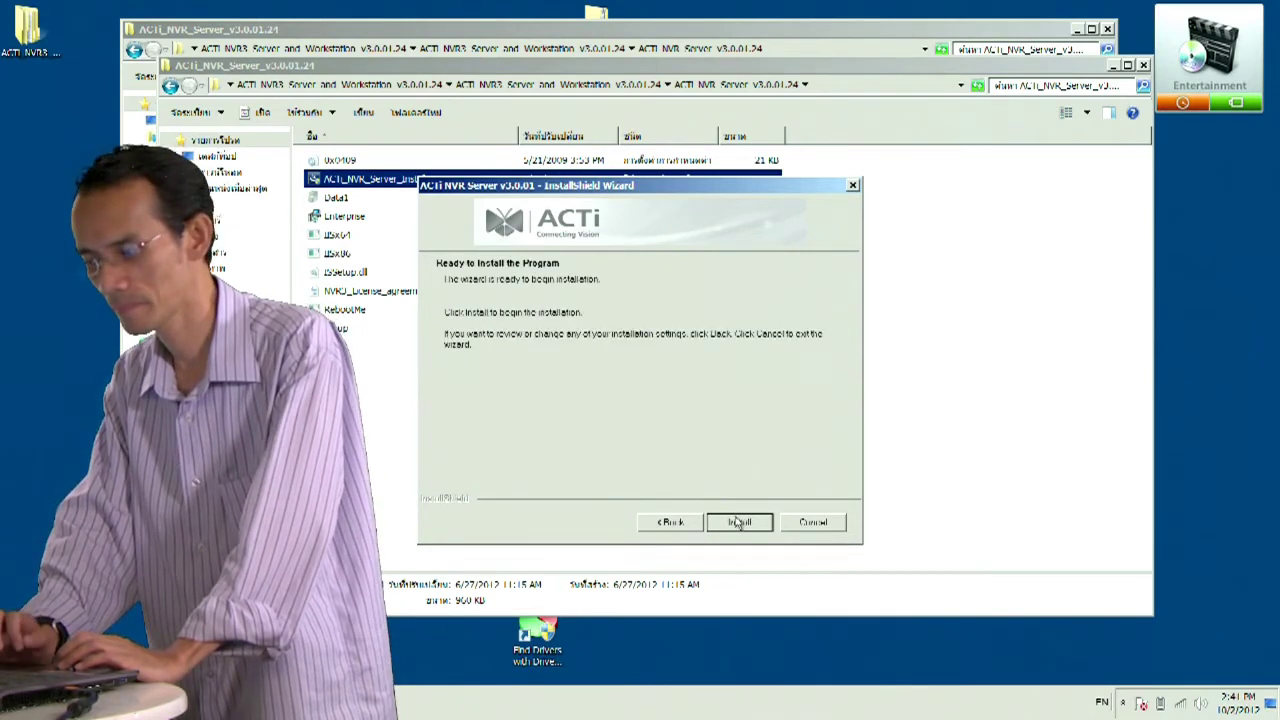
left_click(730, 528)
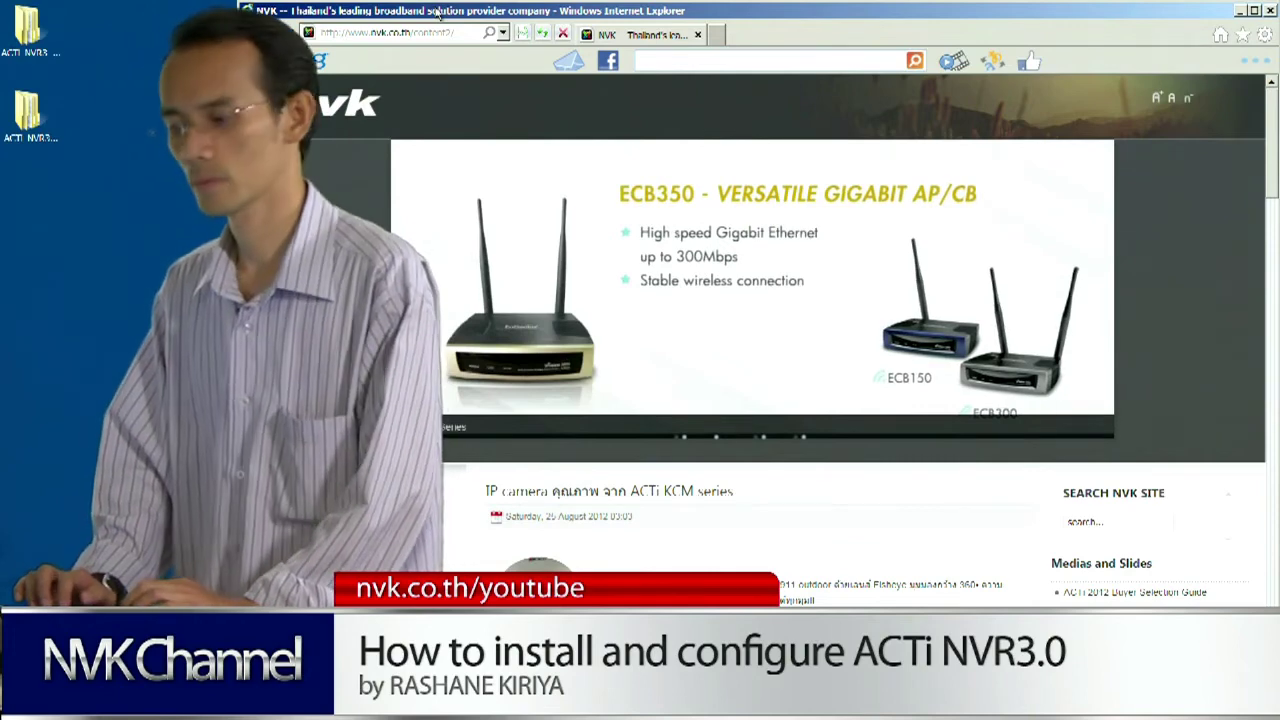
- Go to localhost in Internet Explorer's address bar
left_click(381, 33)
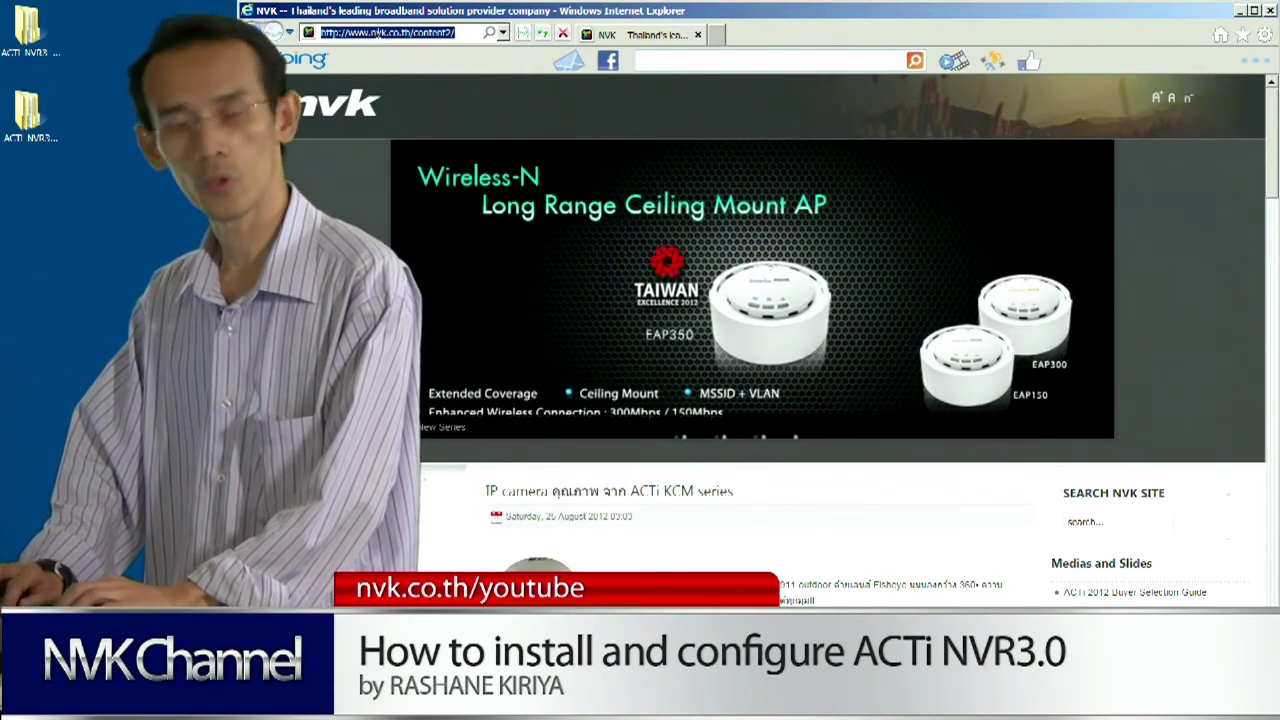
type("aca")
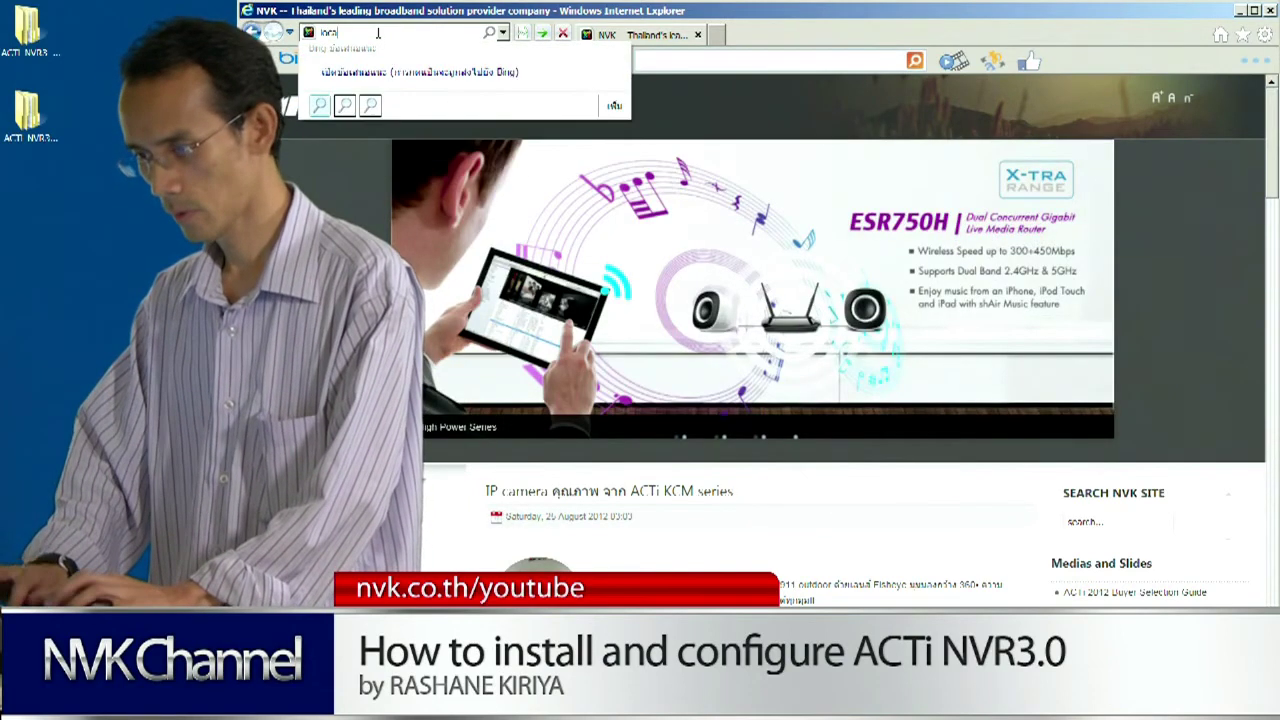
key("BackSpace")
key("BackSpace")
key("BackSpace")
key("BackSpace")
key("BackSpace")
key("BackSpace")
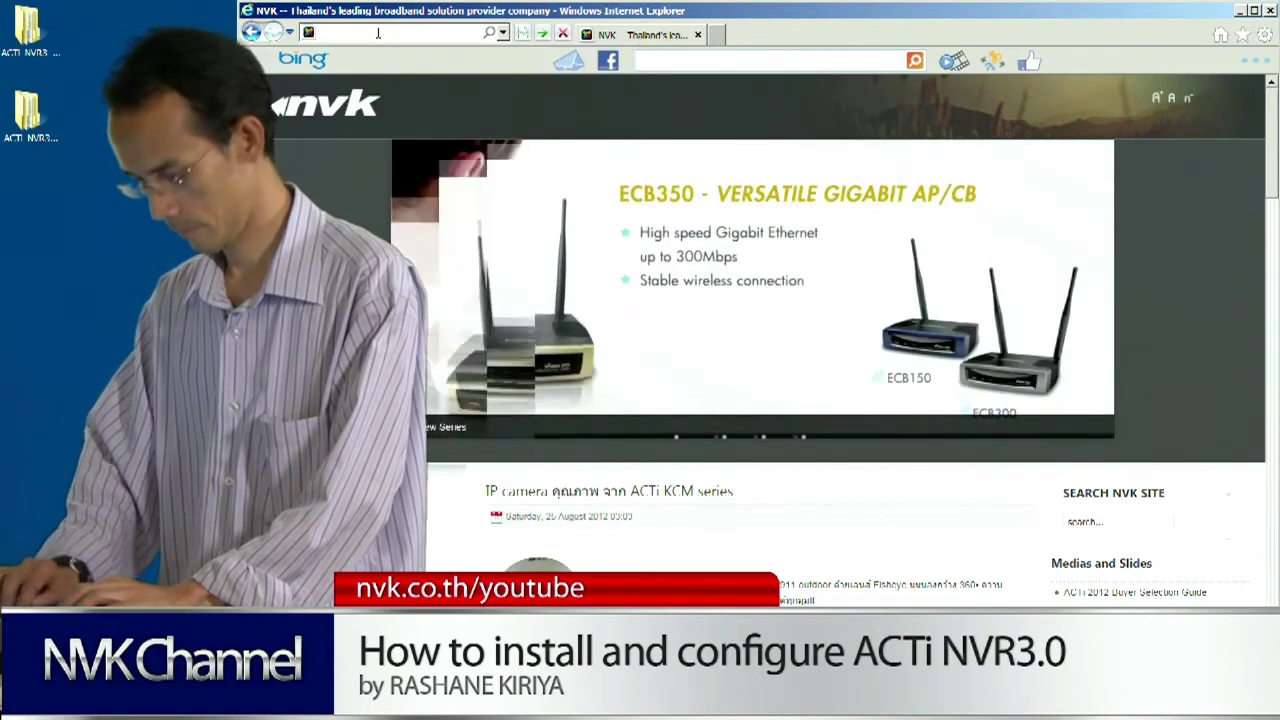
type("ht")
type("calhost")
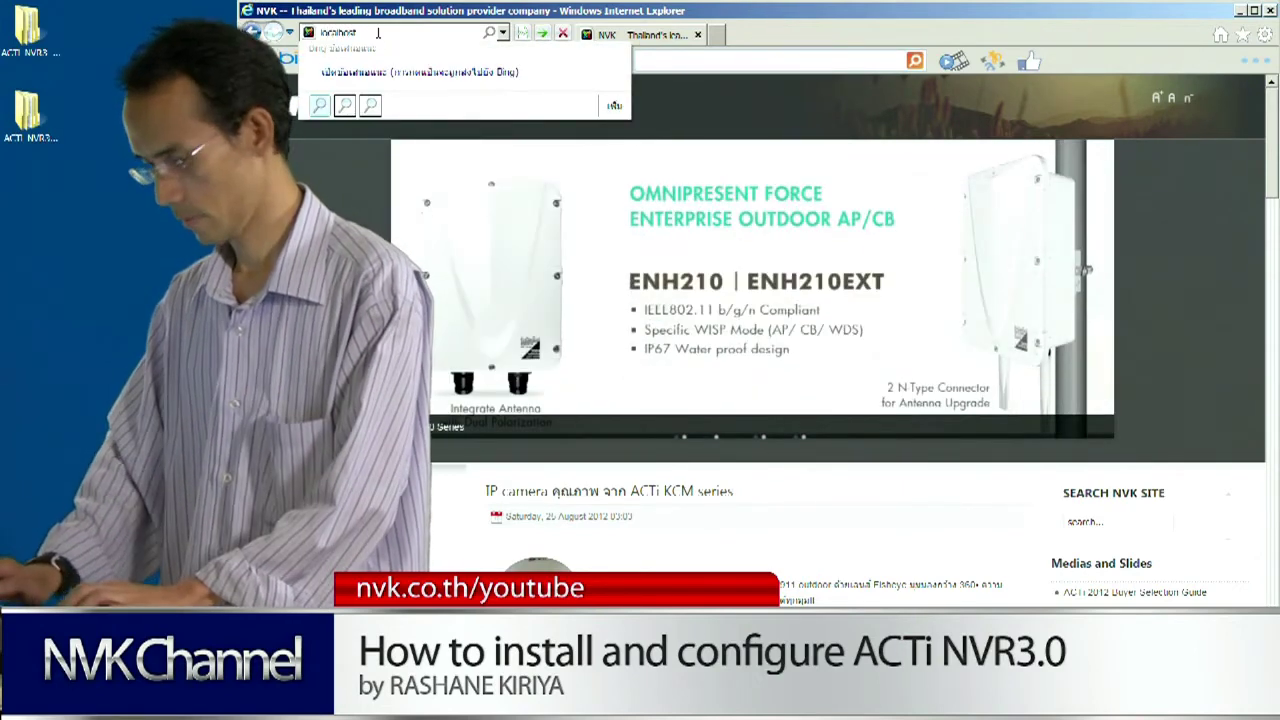
key("Return")
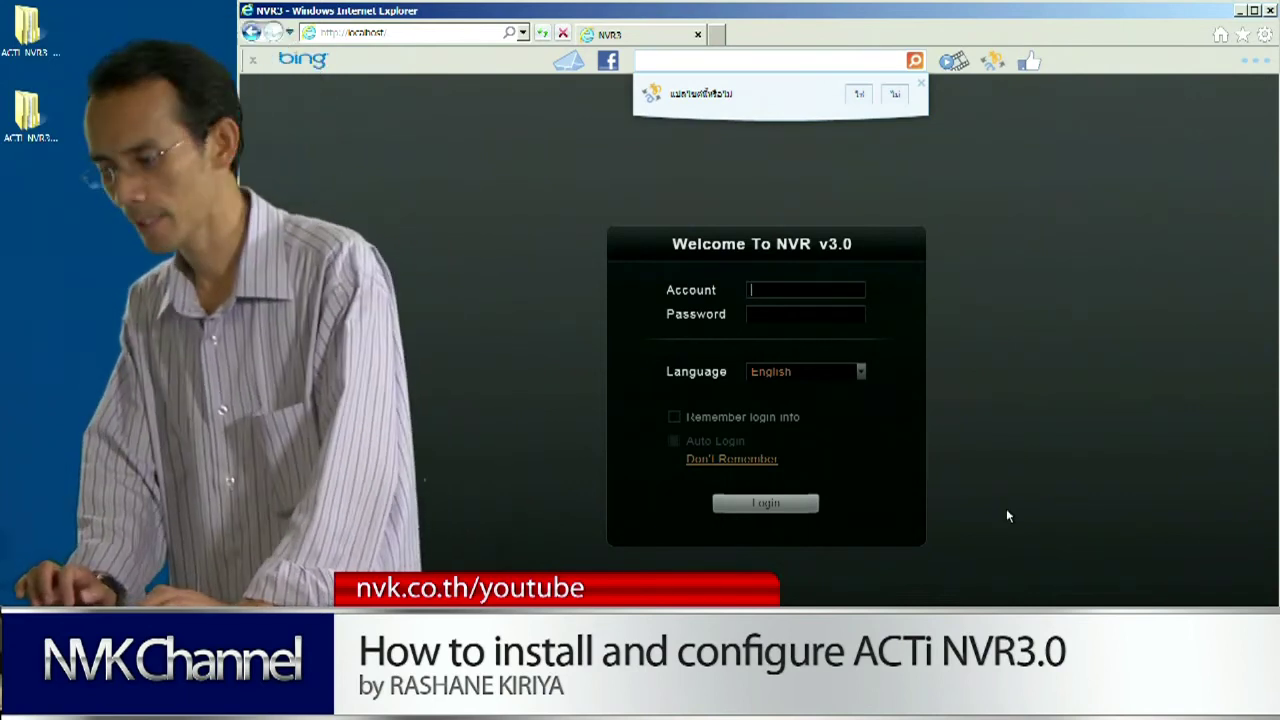
- Allow both NVR add-ons, log in with the admin account, and advance past the wizard introduction
left_click(1001, 664)
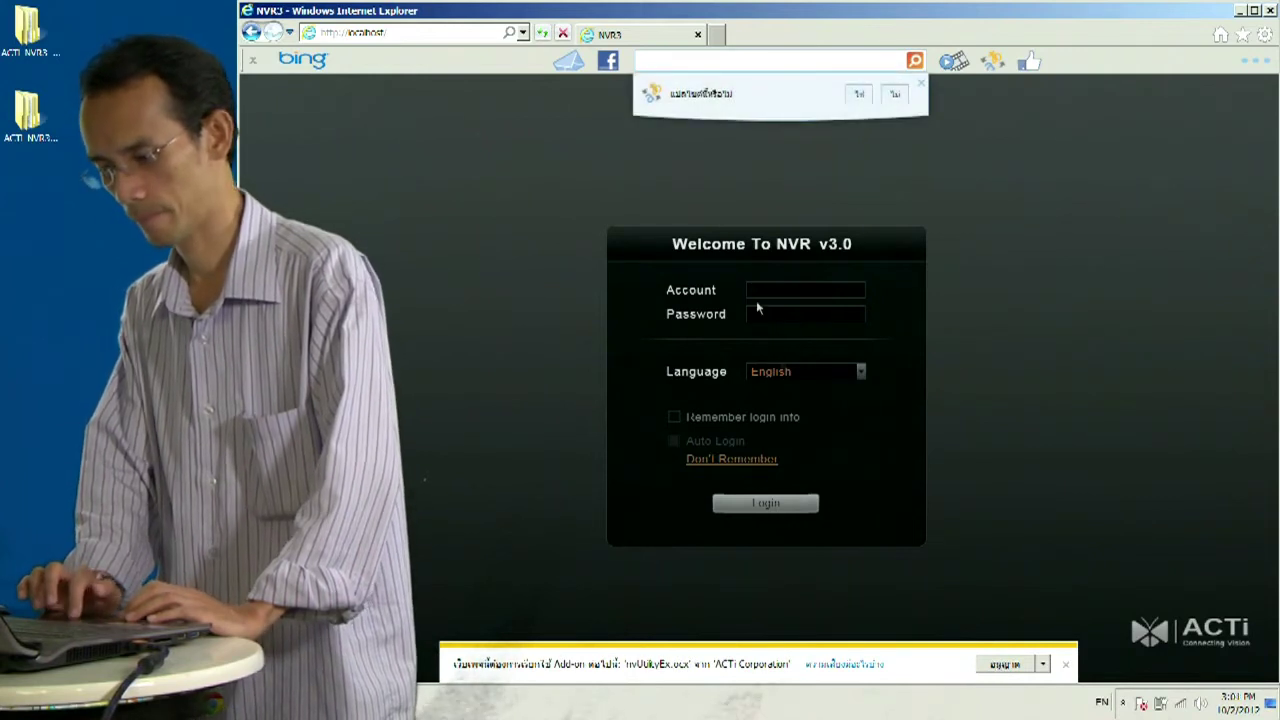
left_click(1001, 668)
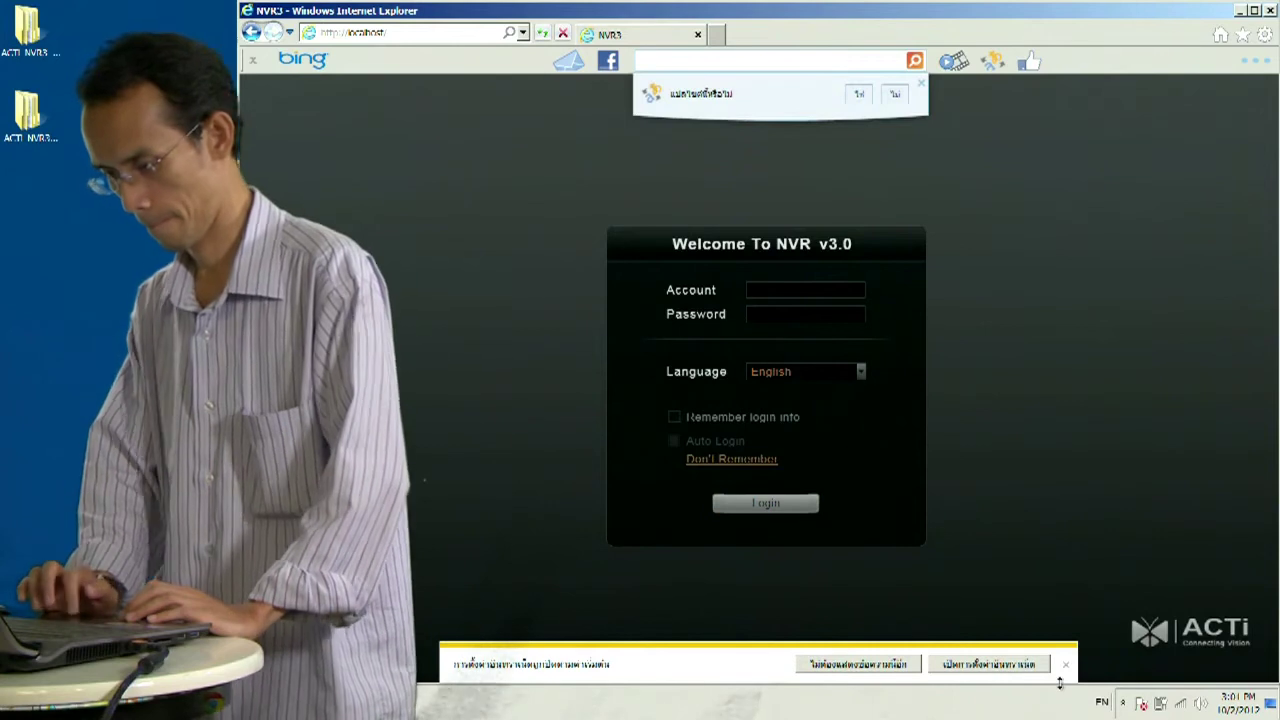
type("admin")
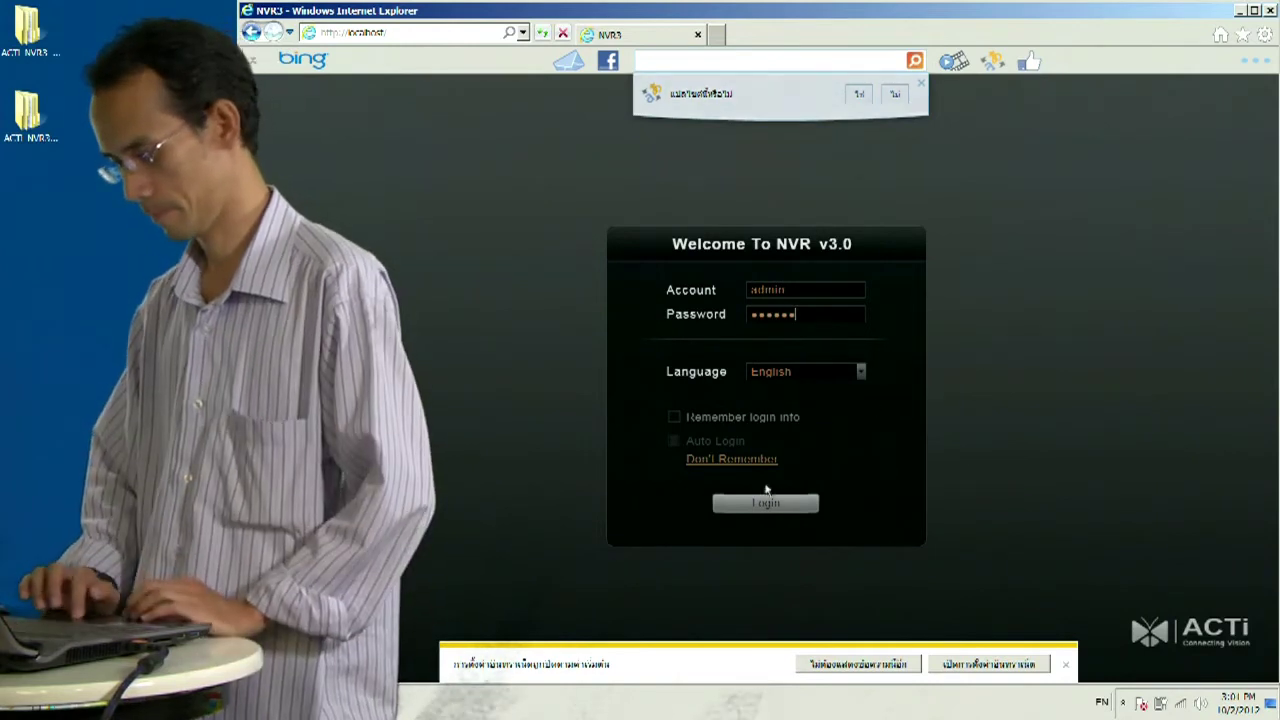
left_click(762, 503)
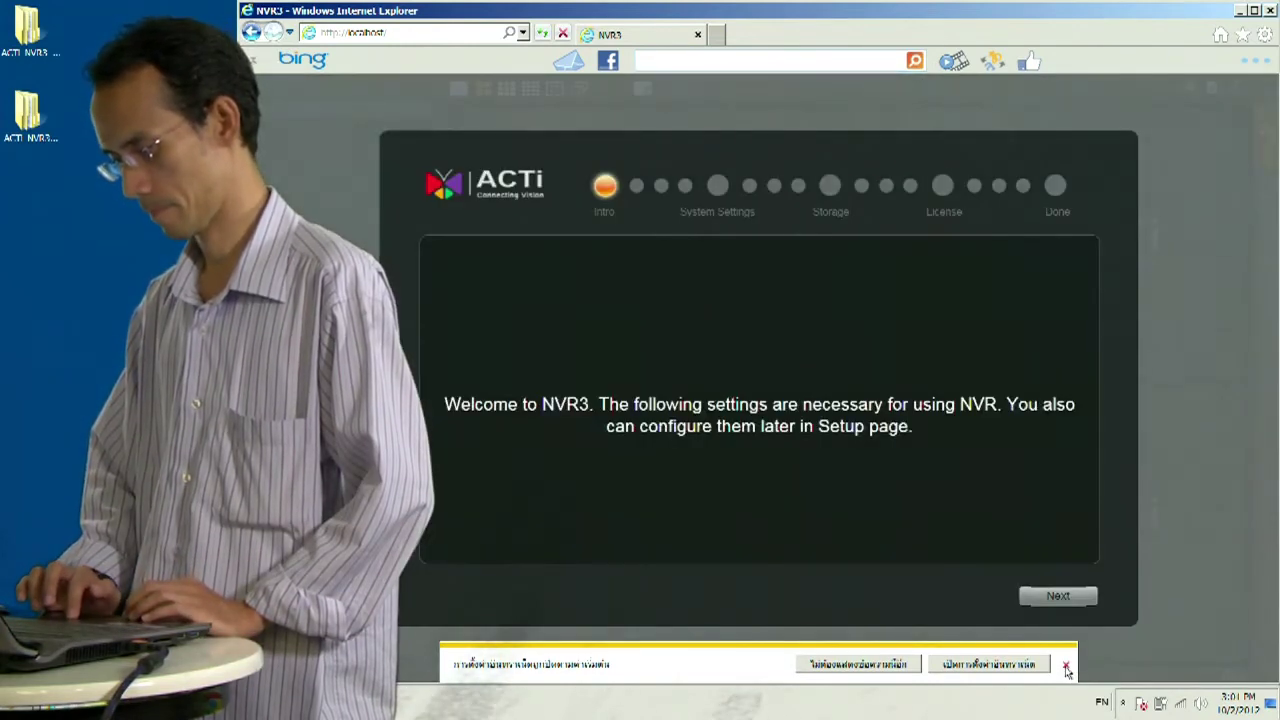
left_click(1066, 666)
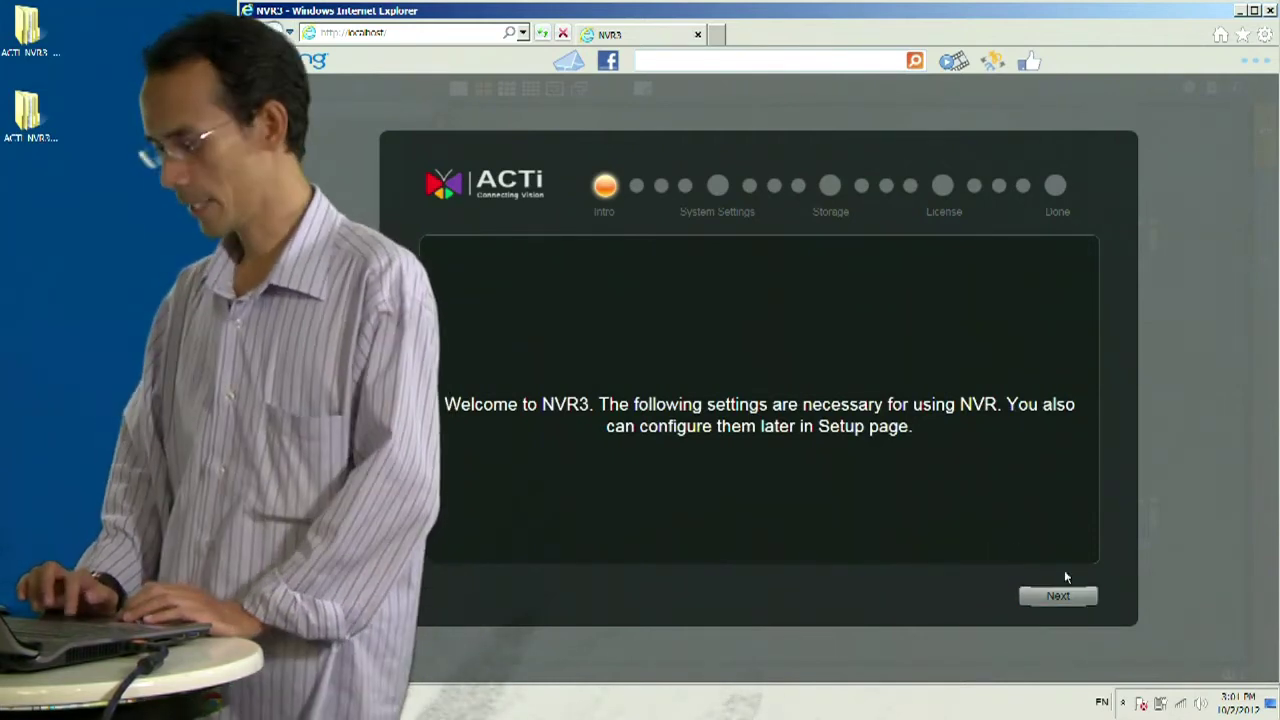
left_click(1052, 599)
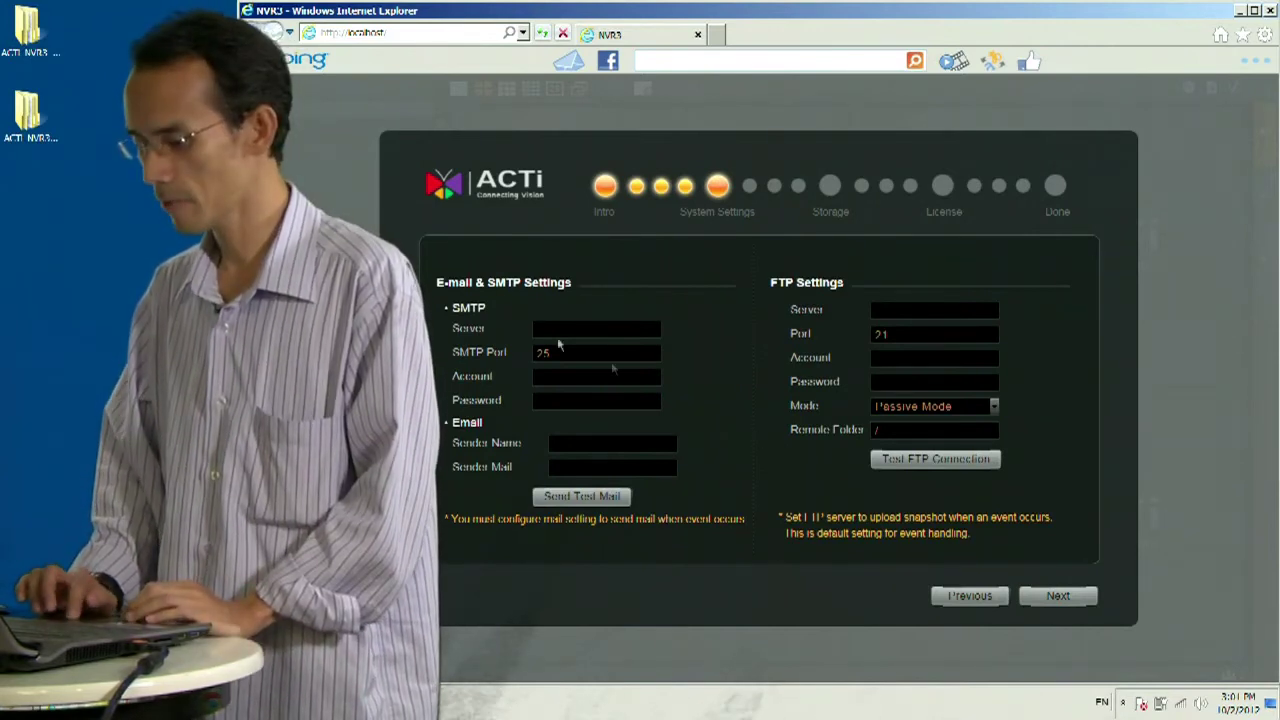
- Enter SMTP server smtp.gmail.com along with the SMTP account e-mail and password
left_click(549, 332)
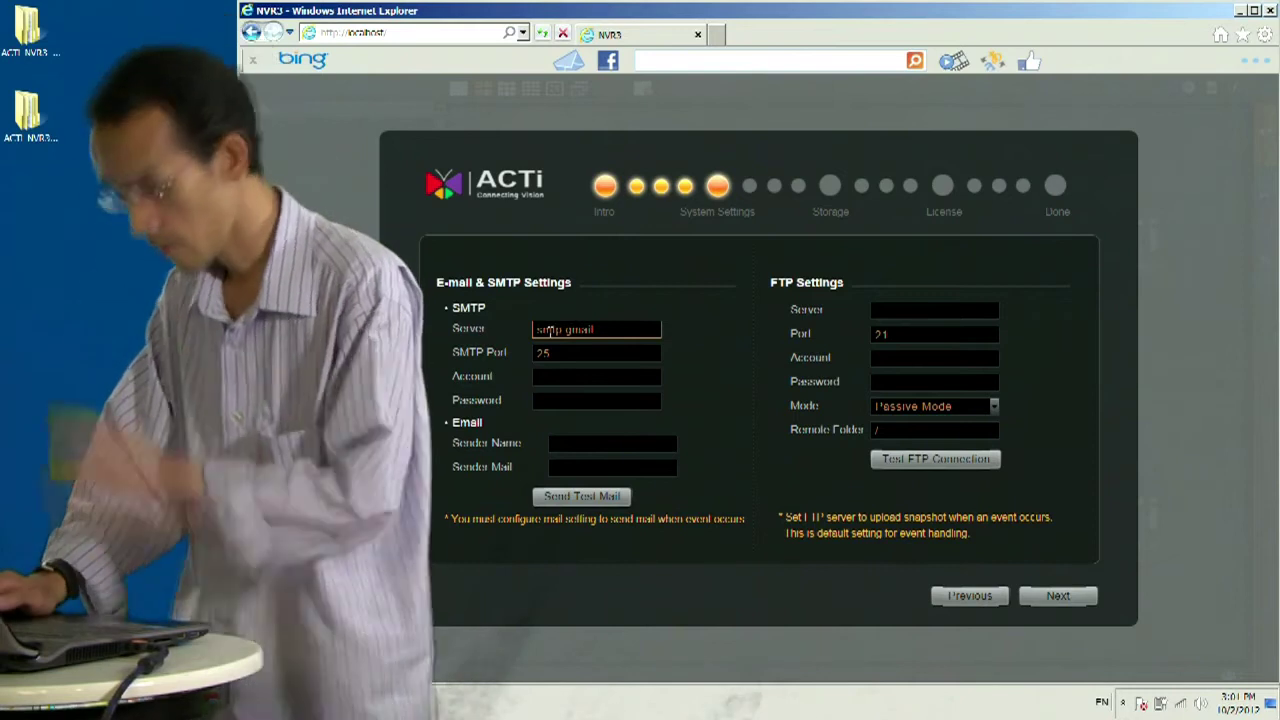
type(".com")
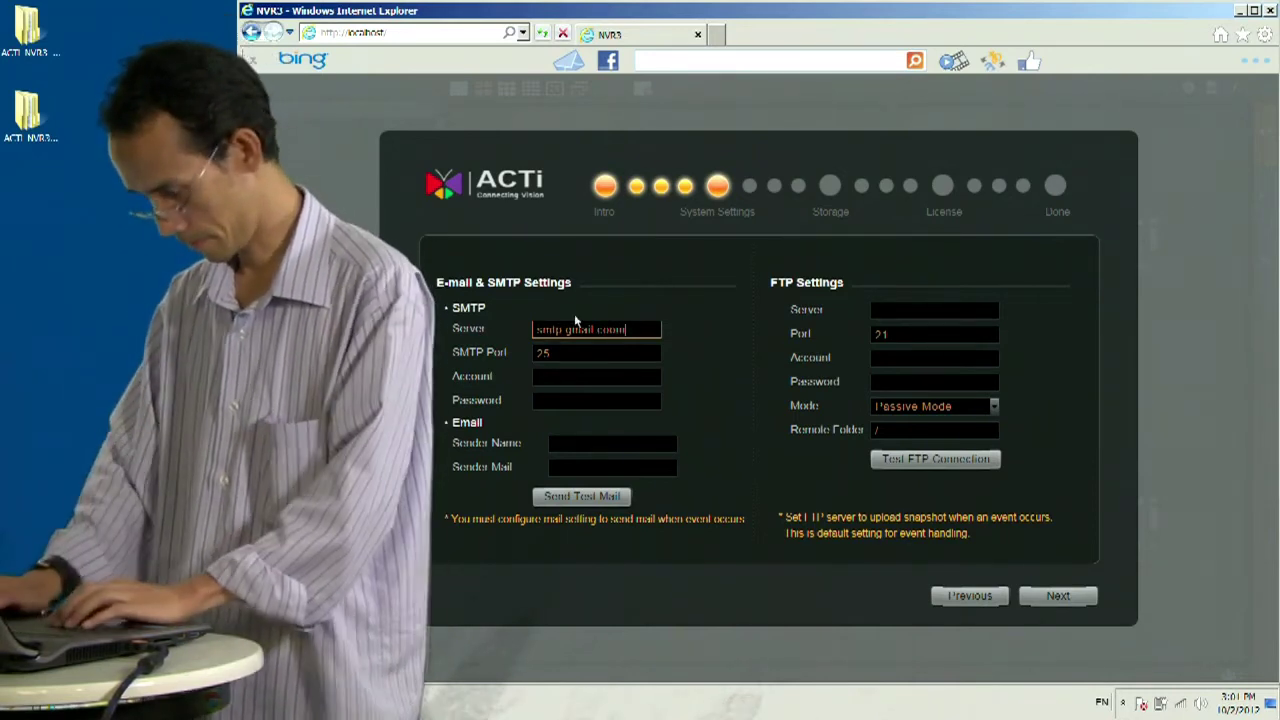
key("BackSpace")
type("m")
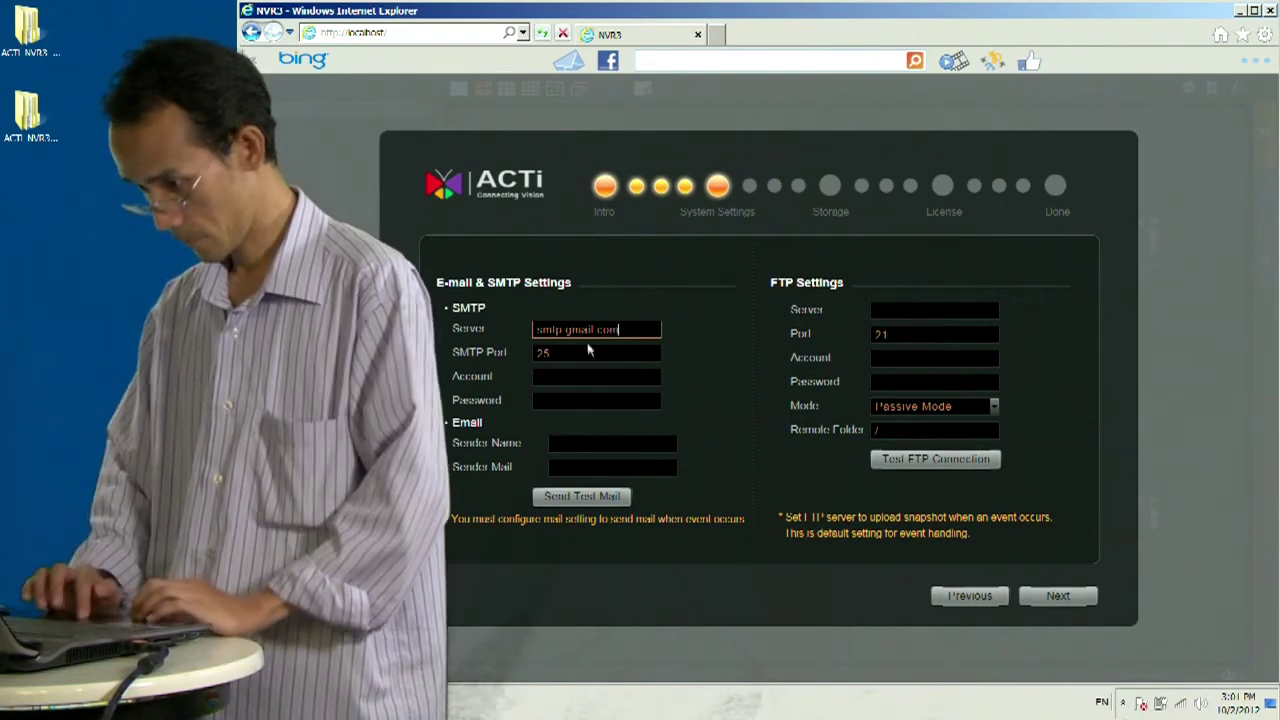
left_click(556, 372)
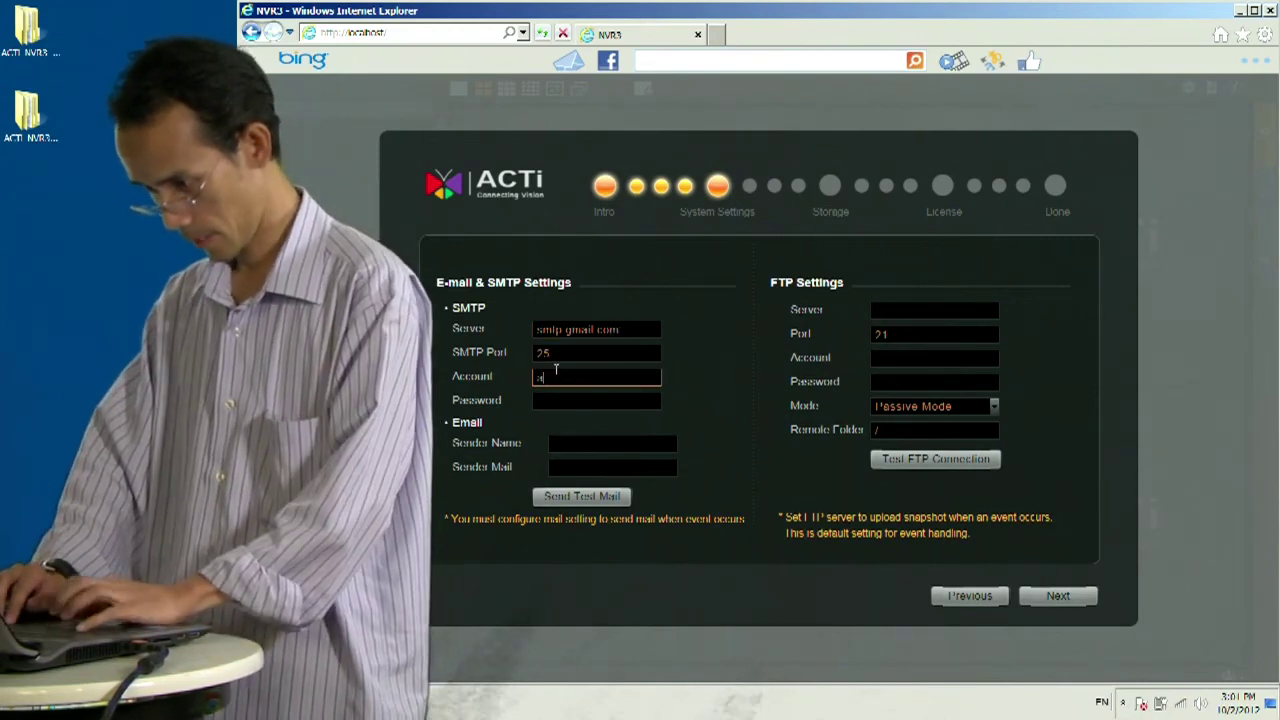
type("abc@abc.com")
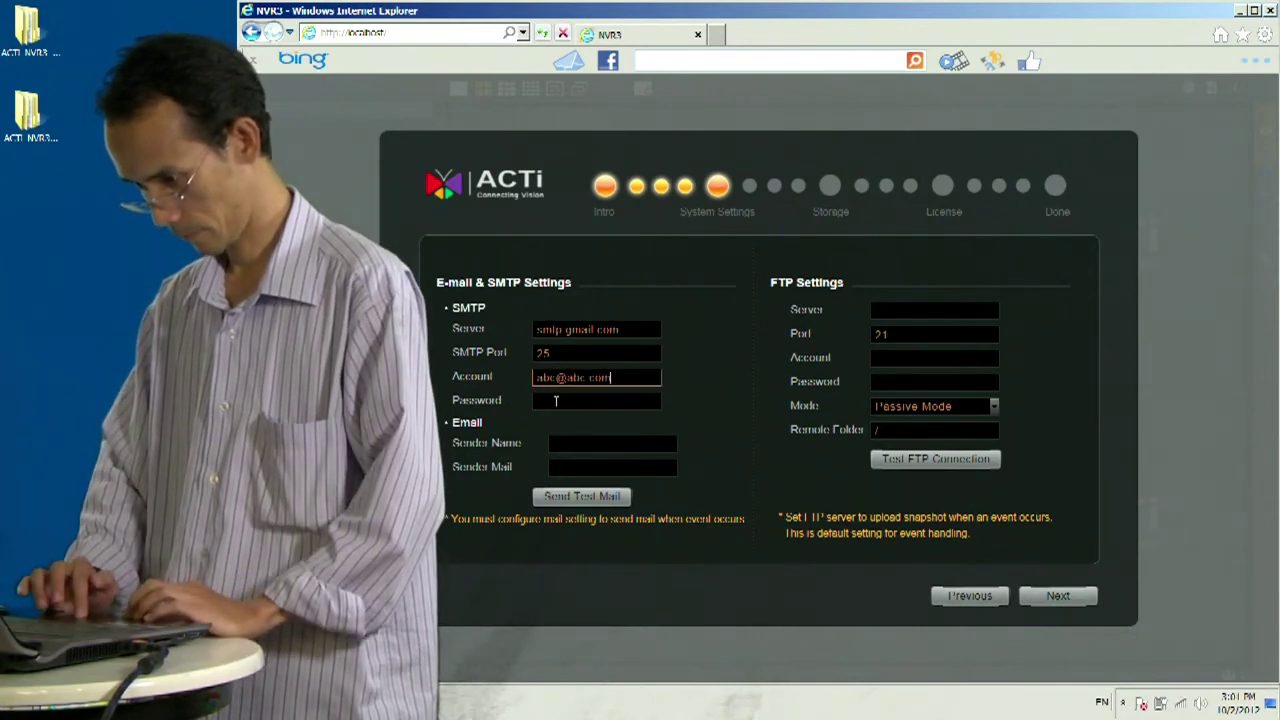
left_click(556, 401)
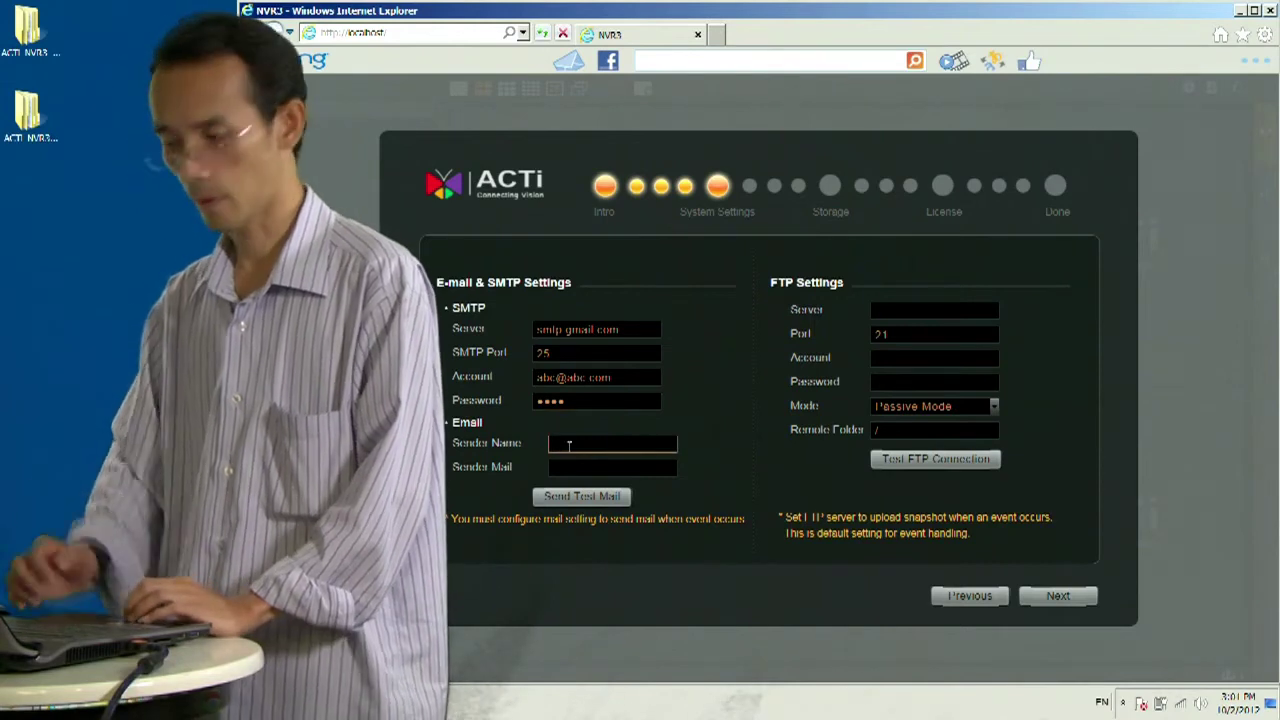
type("kel")
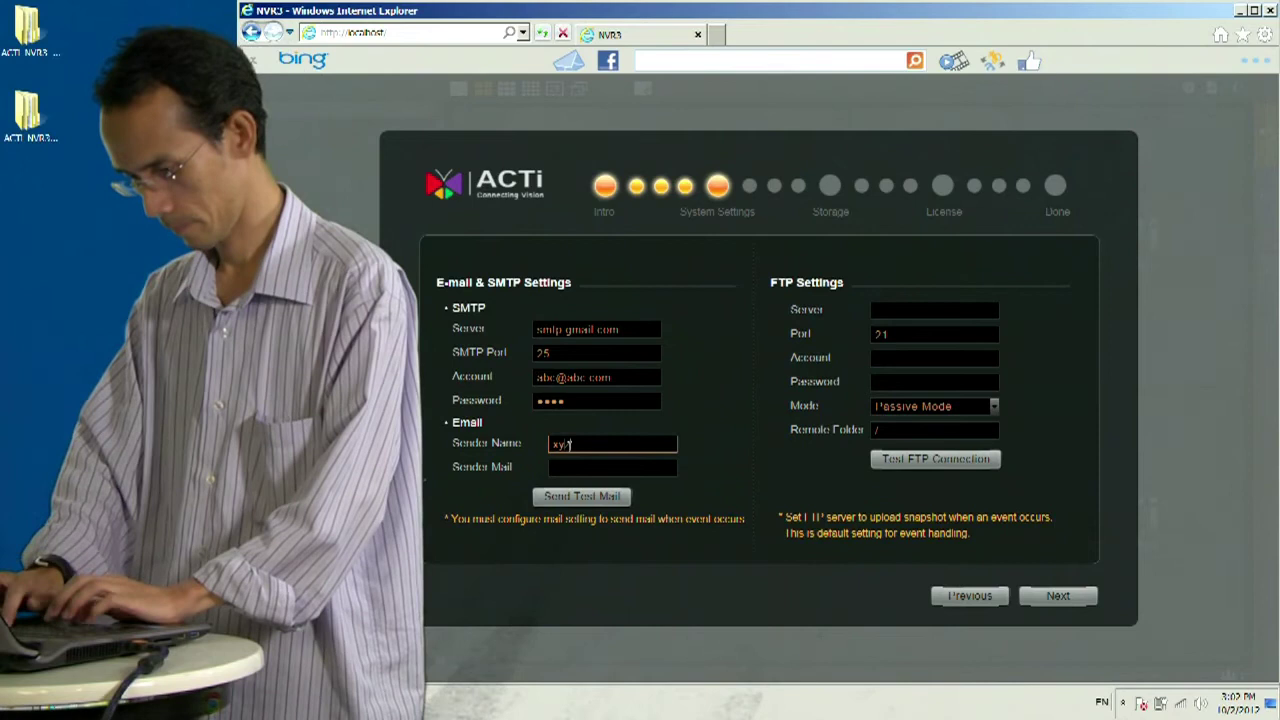
key("BackSpace")
key("BackSpace")
key("BackSpace")
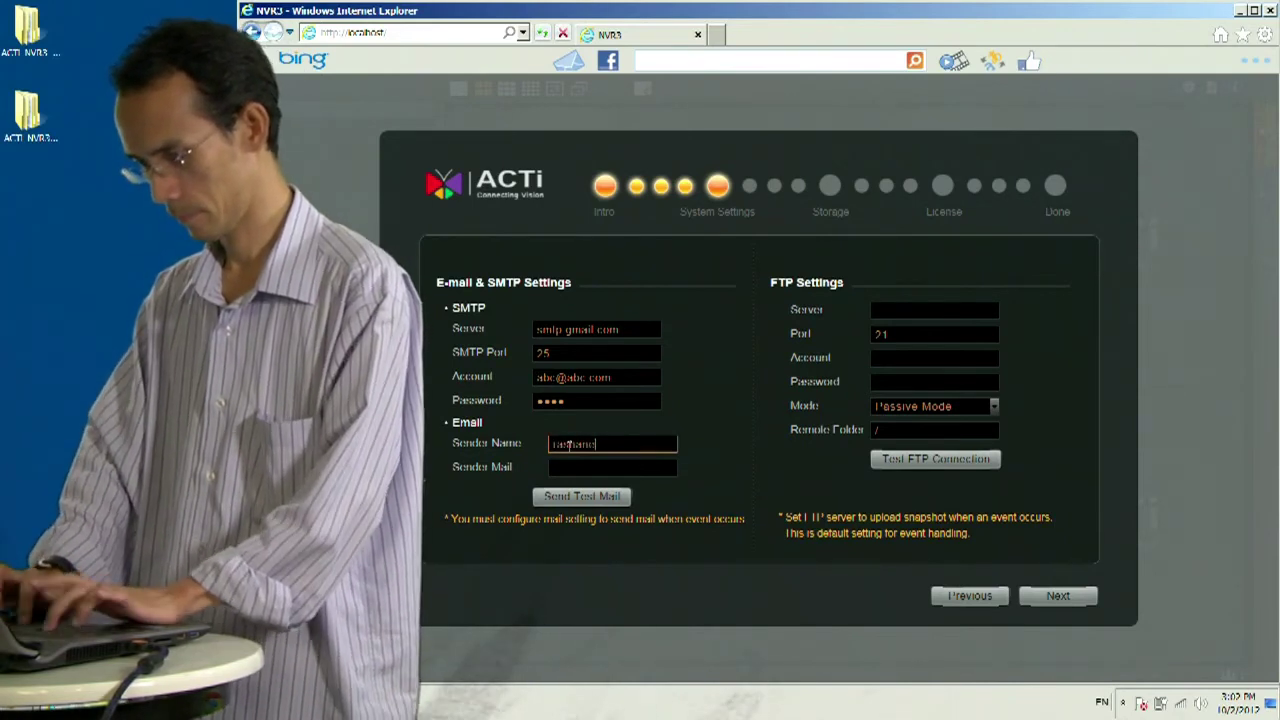
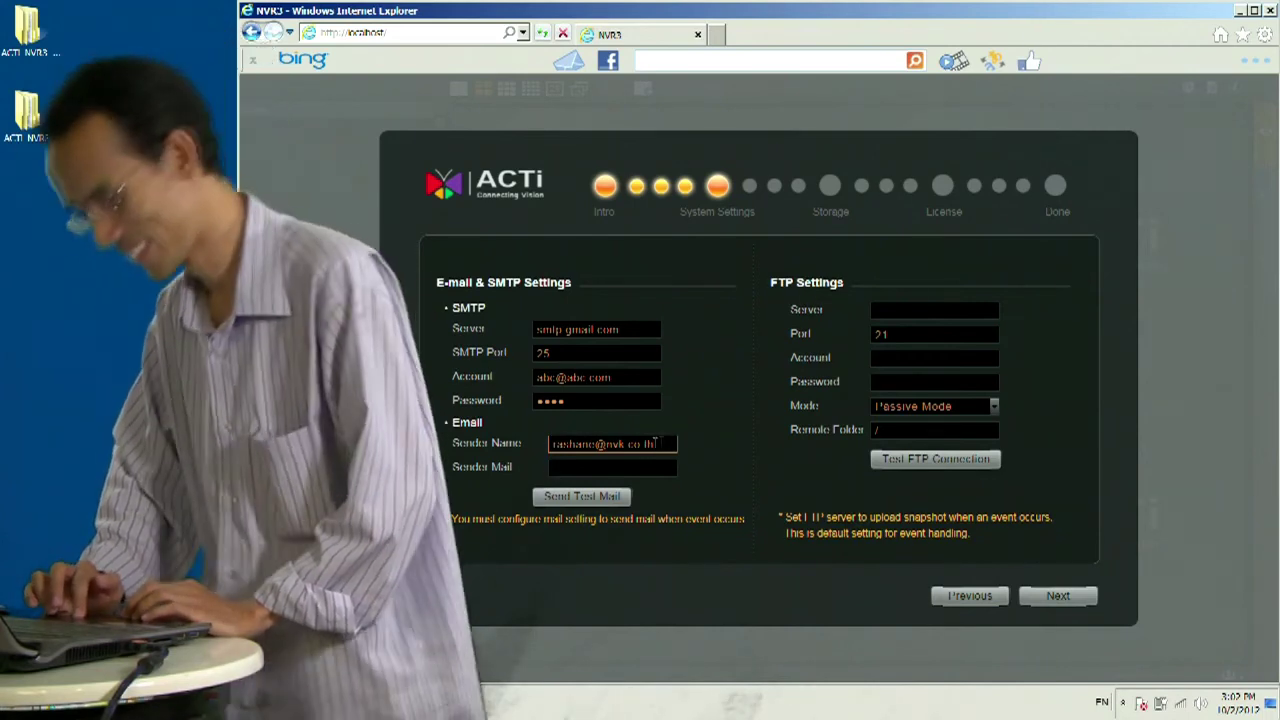
- Set the sender name to 'nvr v3 nvk office' and fill in the sender e-mail address
left_click_drag(668, 443, 541, 455)
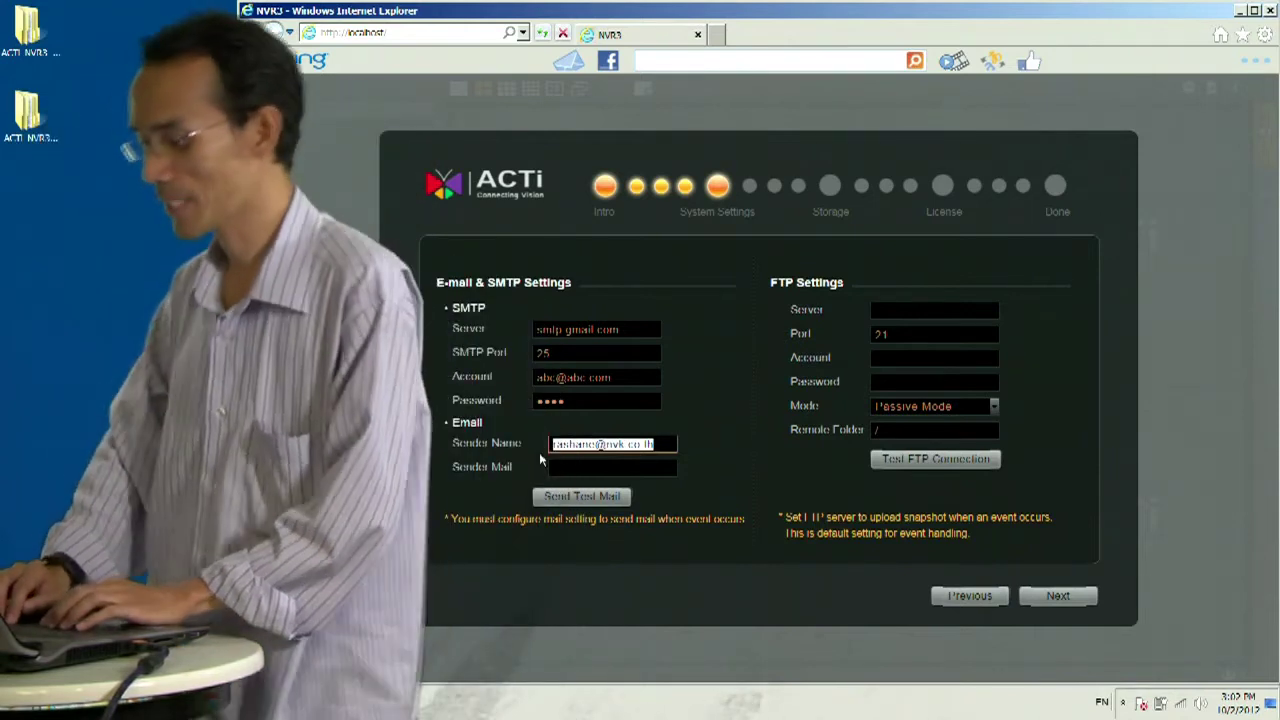
type("nv")
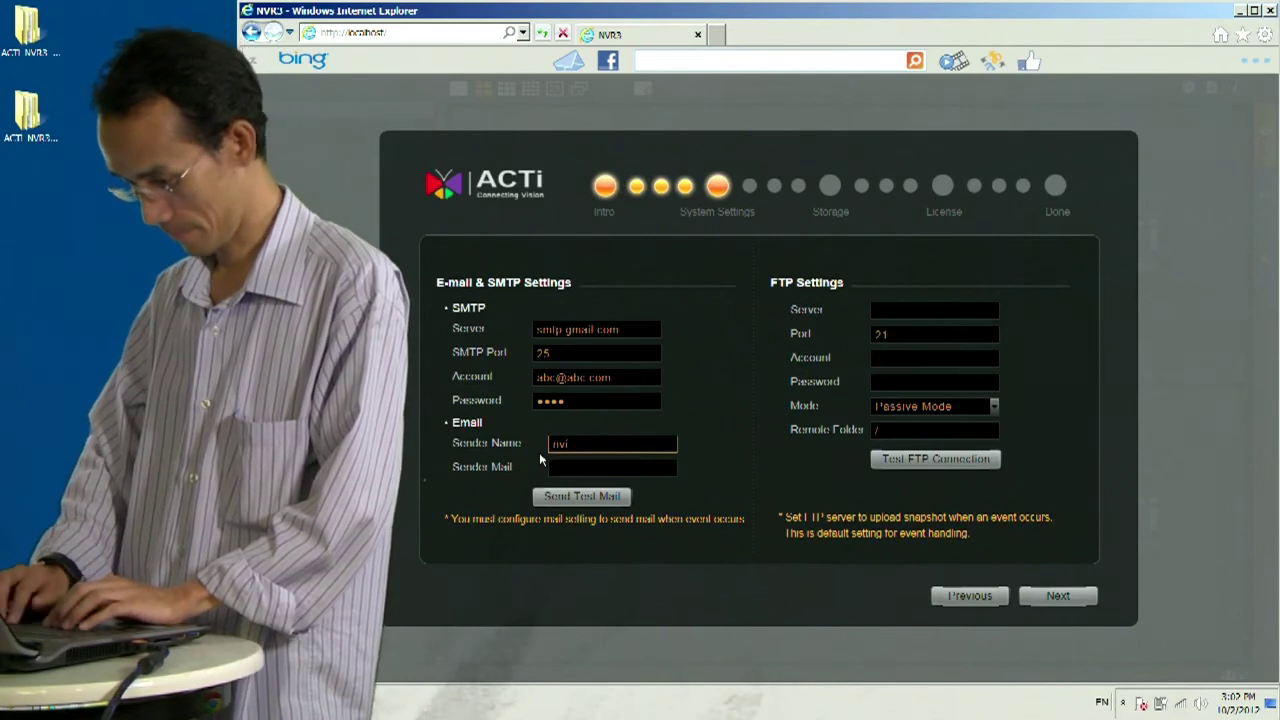
type("r")
key("BackSpace")
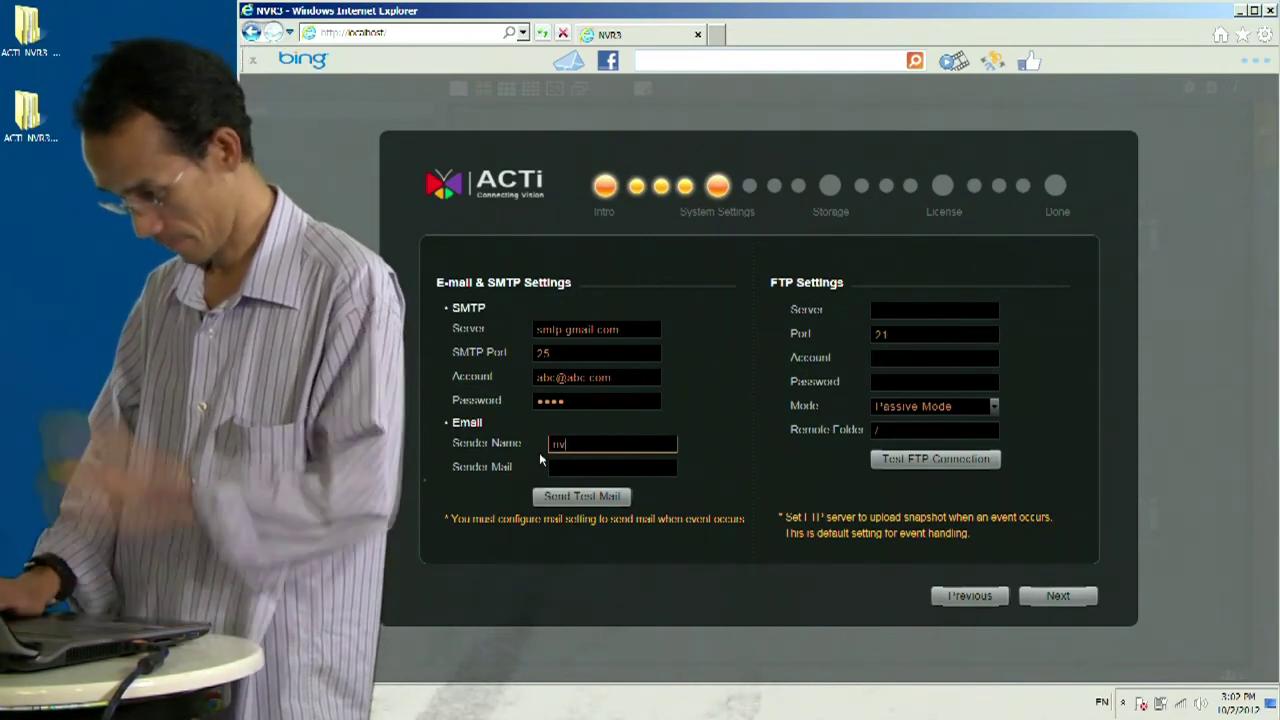
type("r v3")
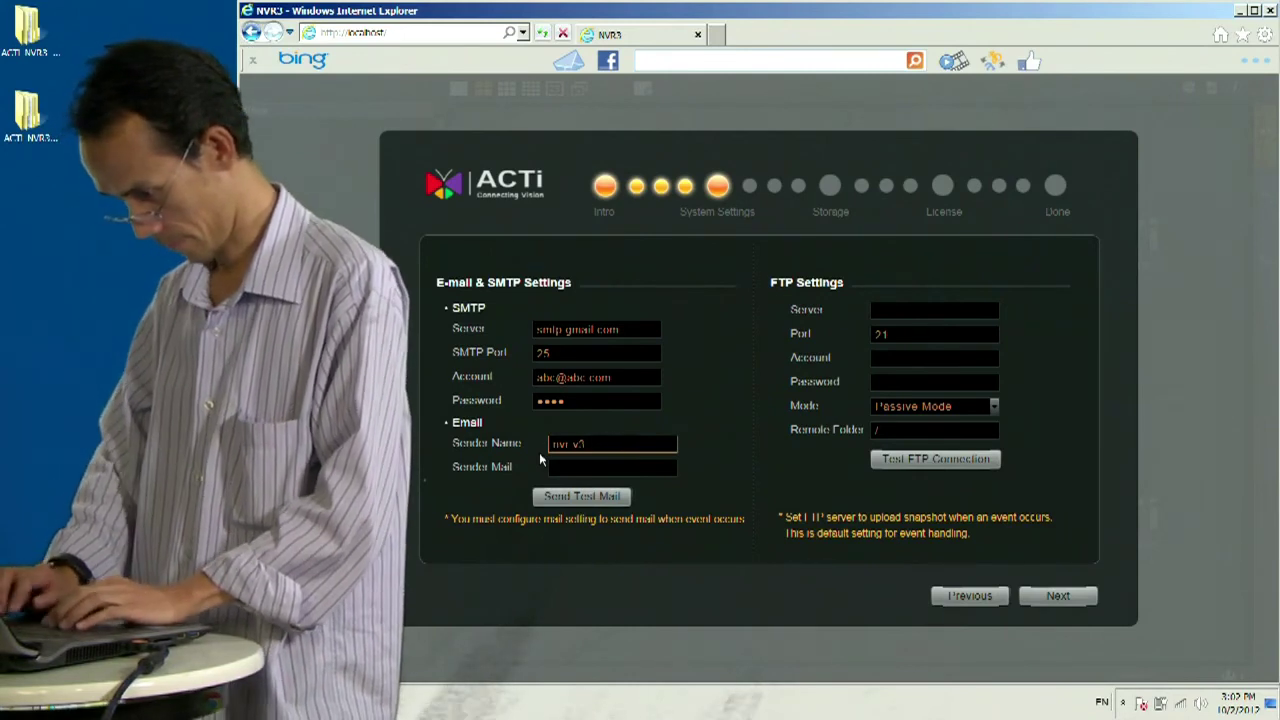
type(" nvk nv")
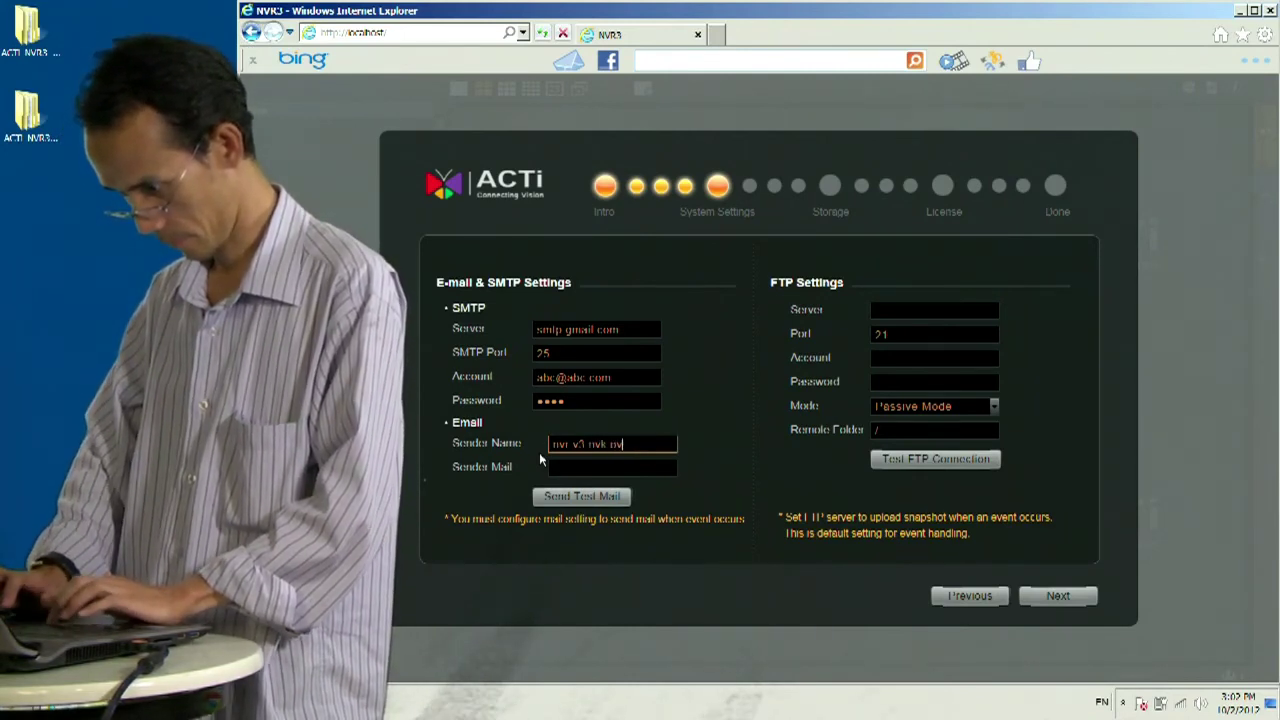
key("BackSpace")
type("ffice")
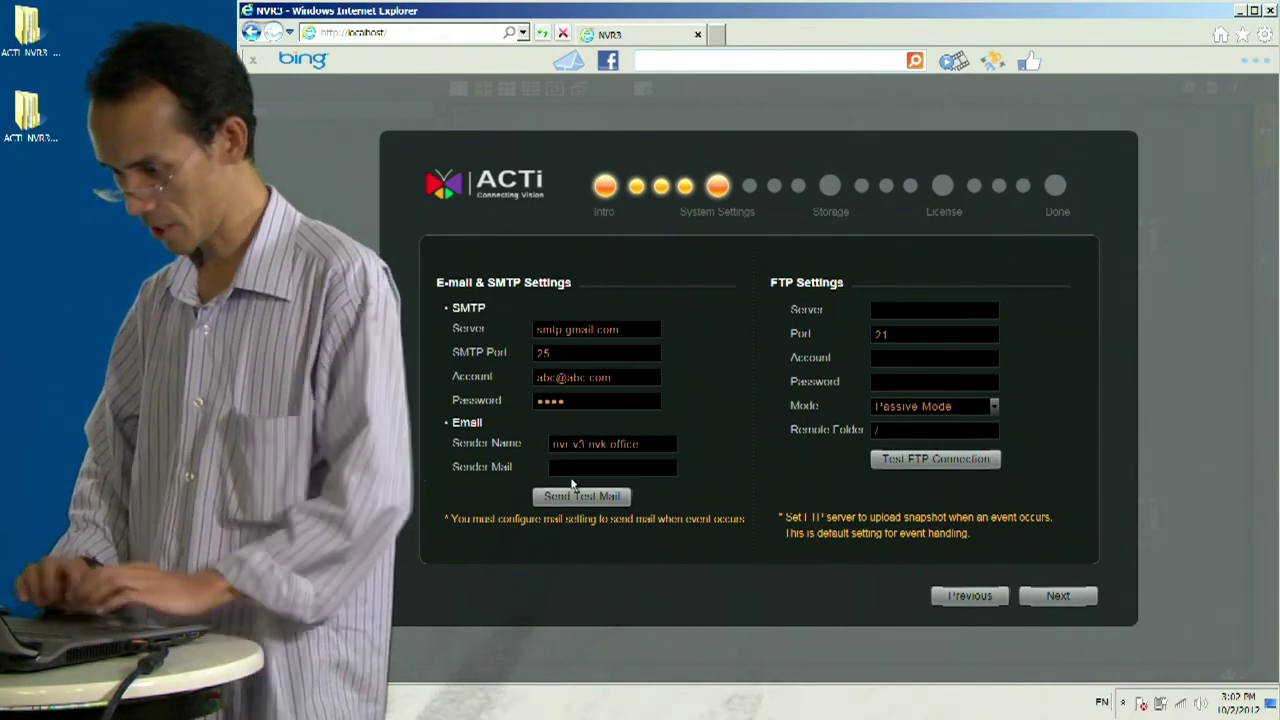
left_click(571, 468)
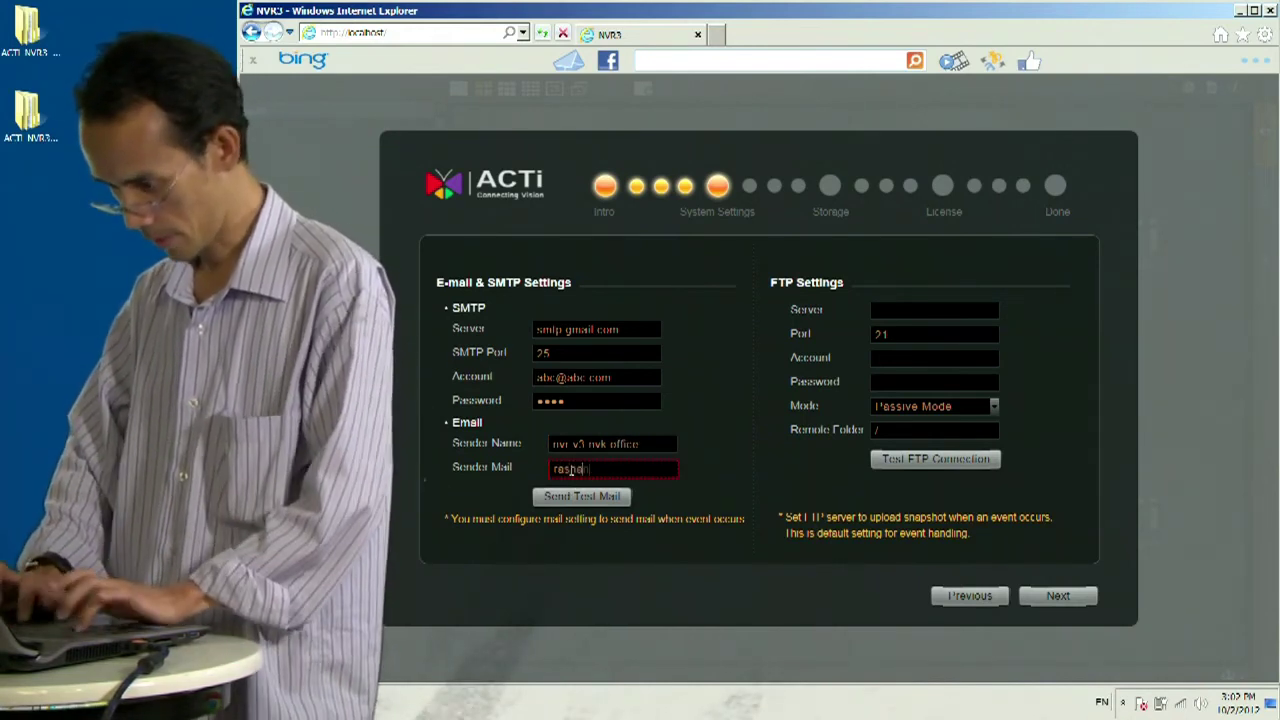
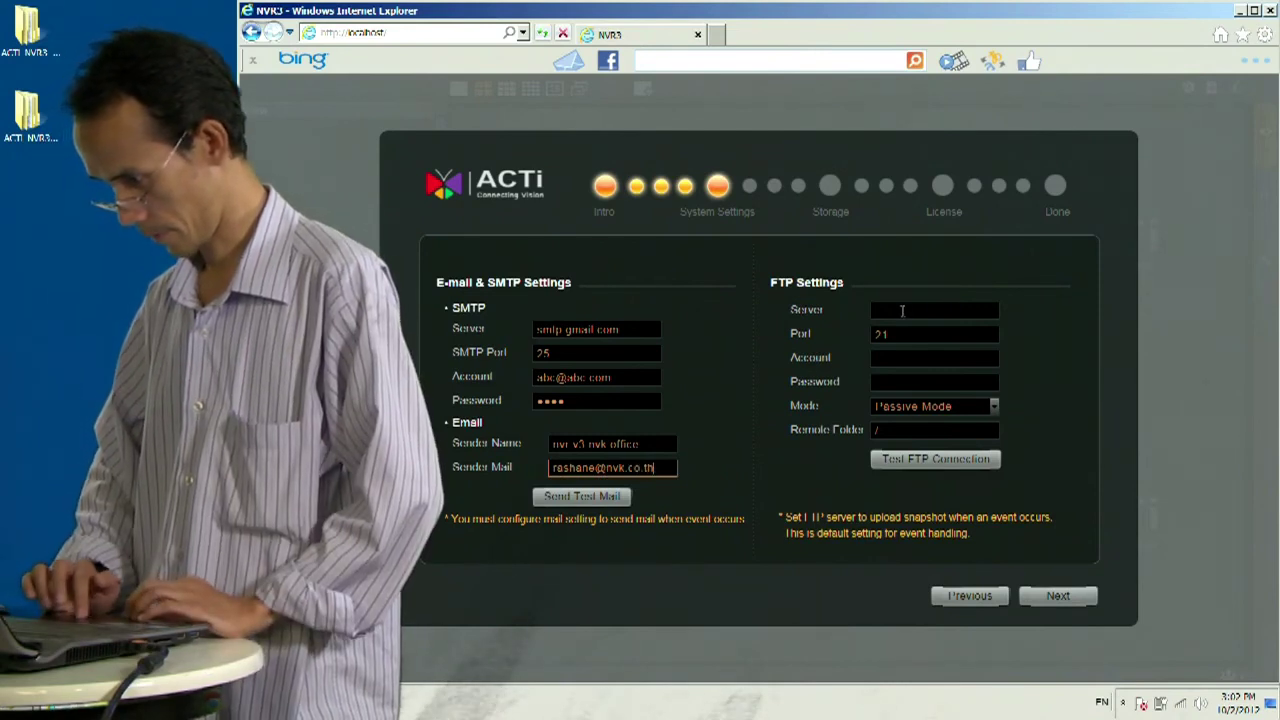
- Enter FTP server nvk.co.th with the FTP account name and password, then go to the Storage step
left_click(903, 312)
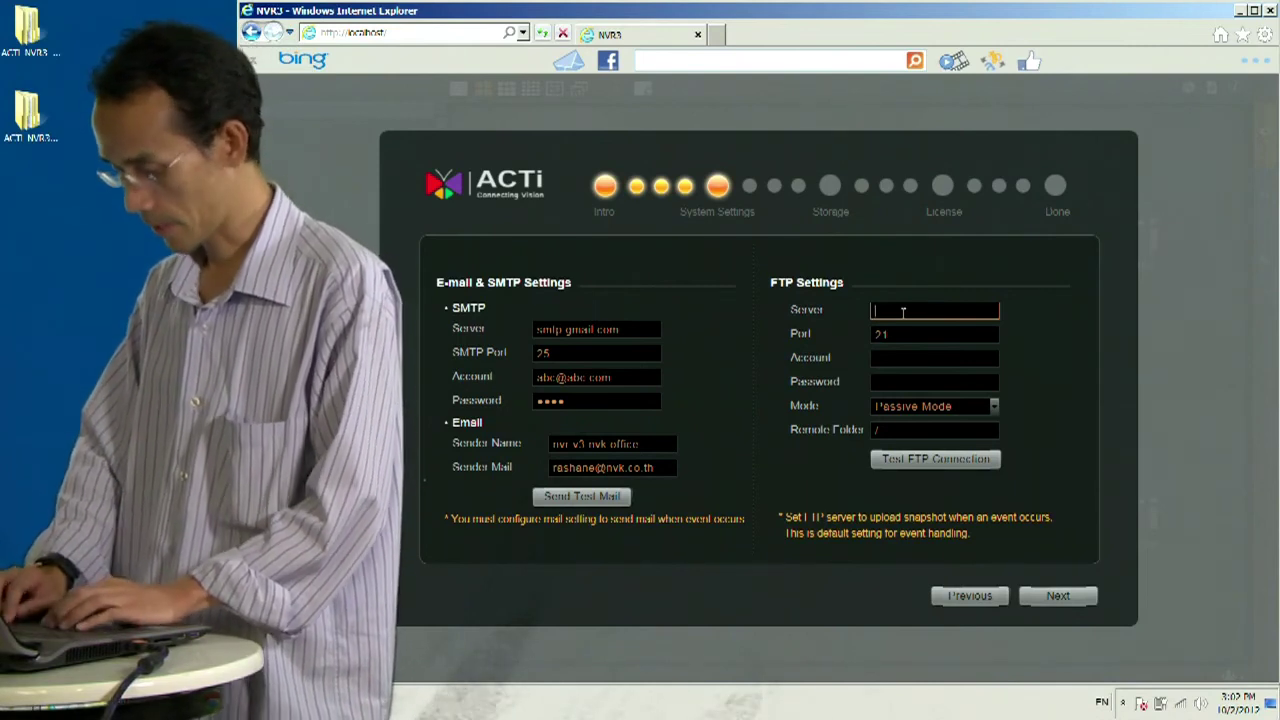
type("nvk.co.t")
key("BackSpace")
key("BackSpace")
type(".th")
left_click(919, 358)
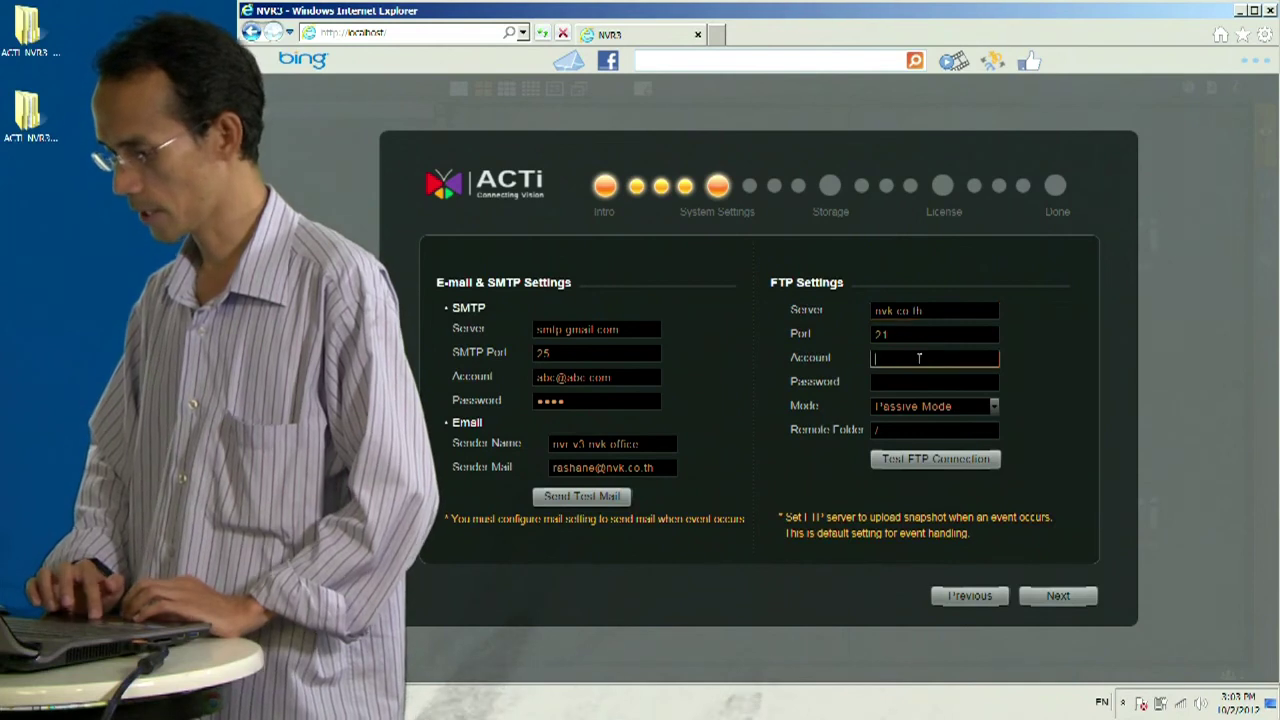
type("rashane")
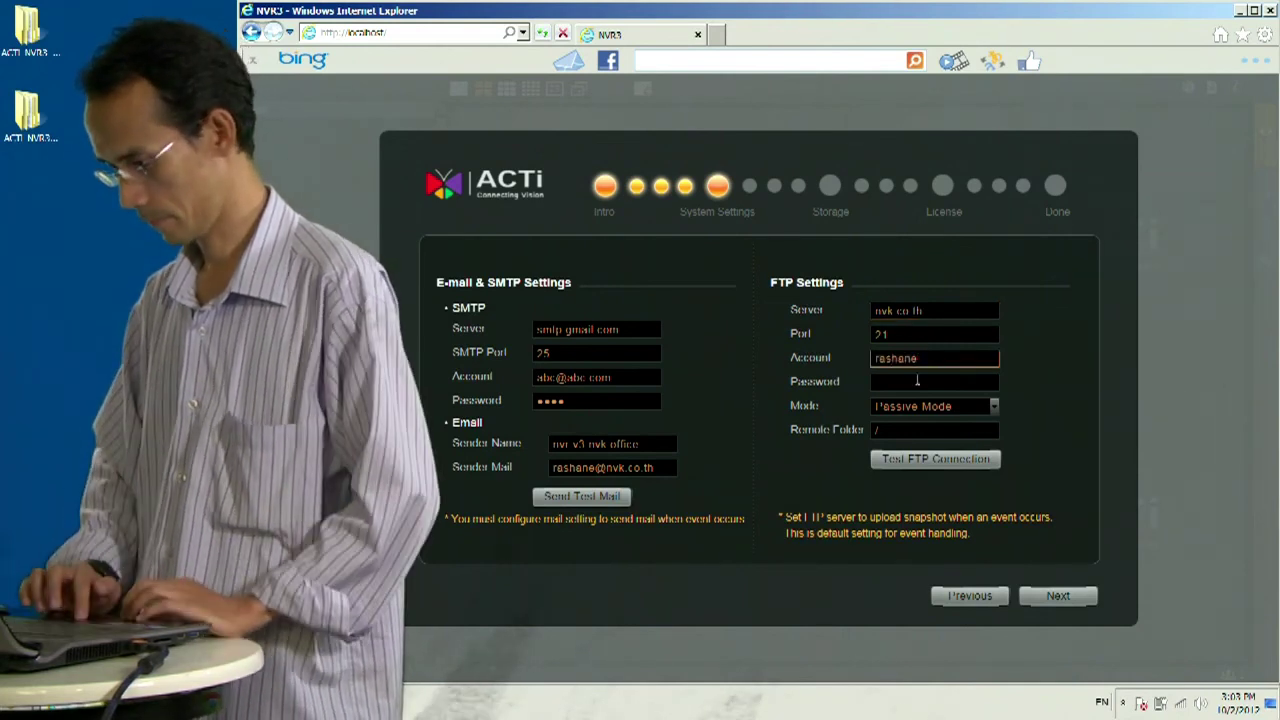
left_click(917, 381)
type("*****")
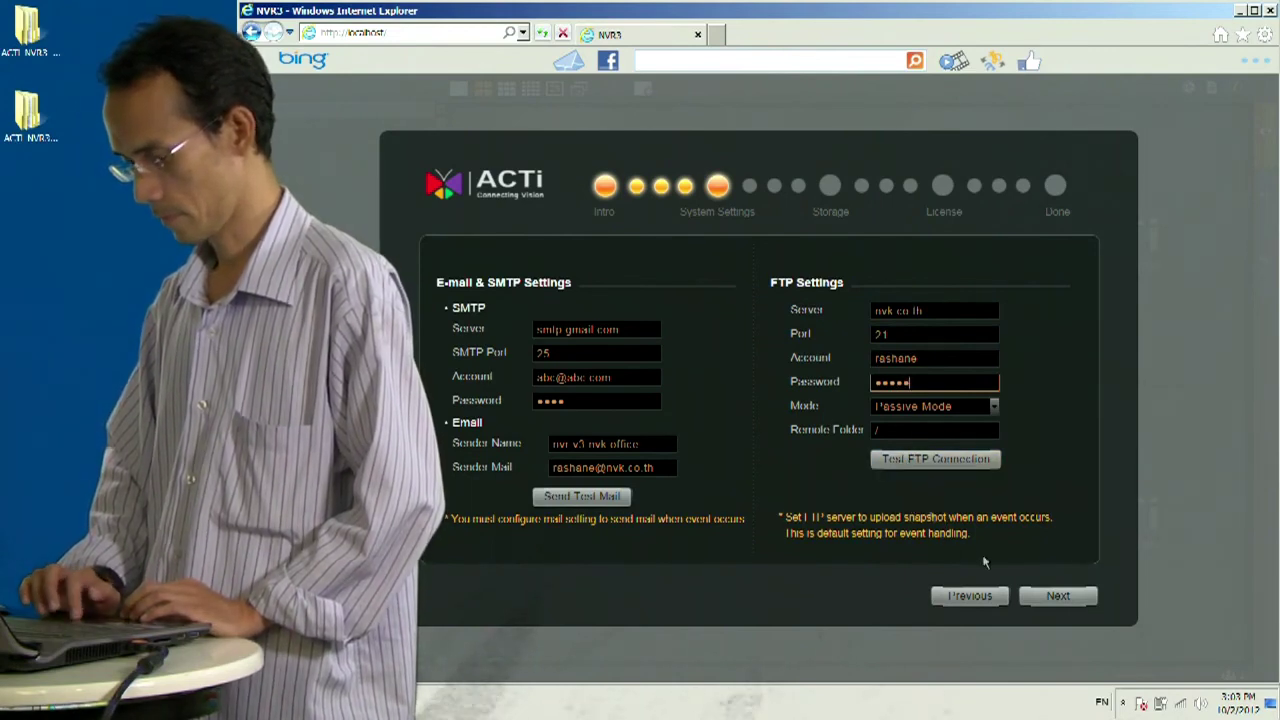
left_click(1049, 596)
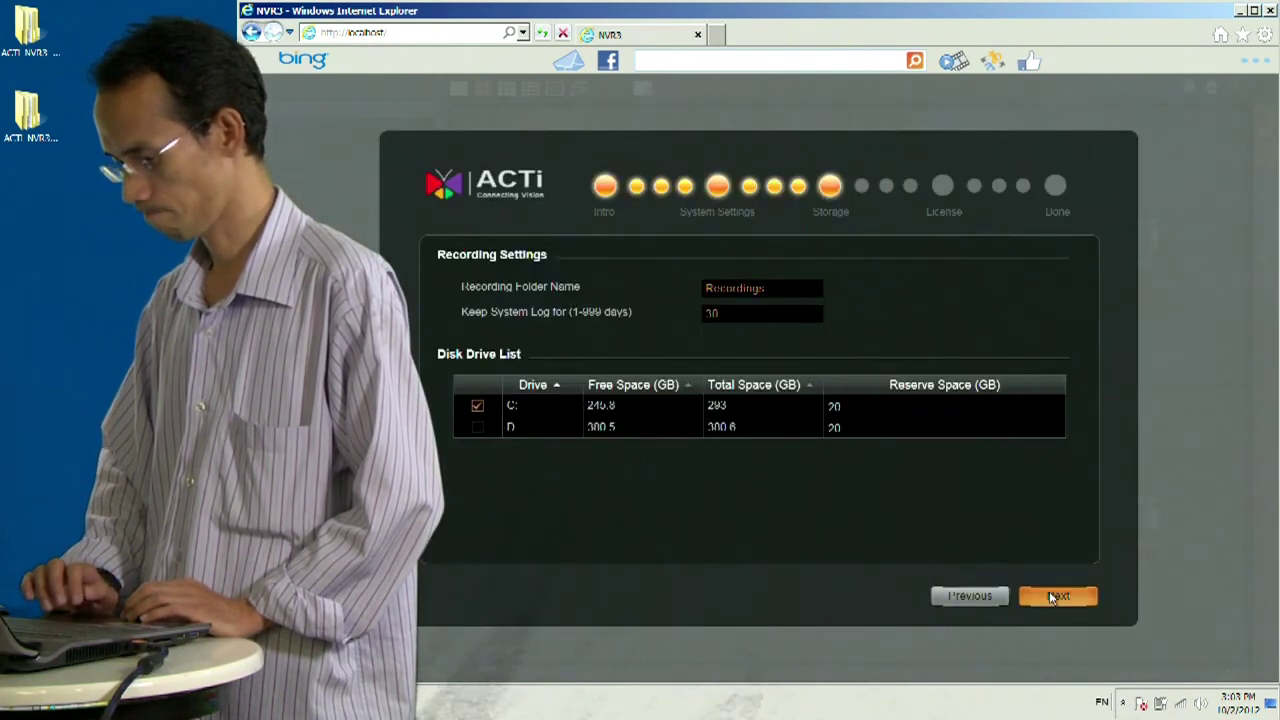